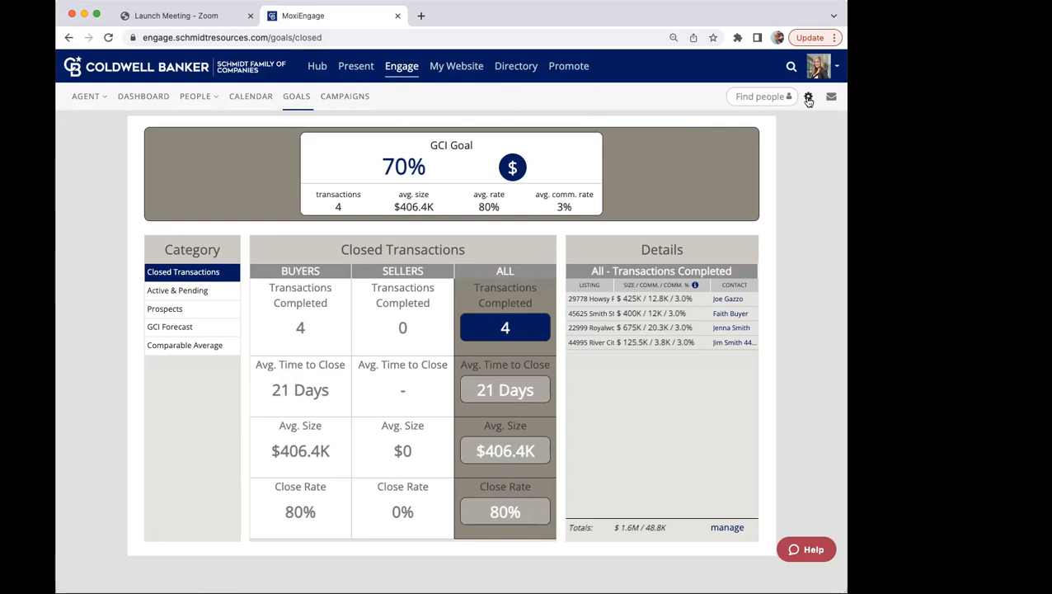
Step: Look over the Engage settings options, including GCI Goal and Commission Rate
click(808, 98)
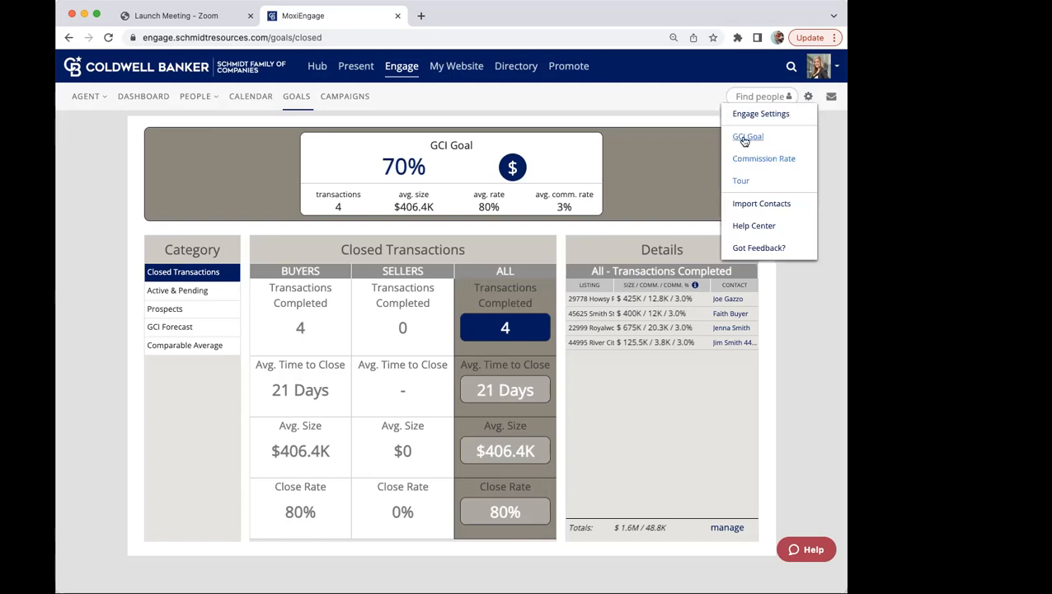
click(827, 135)
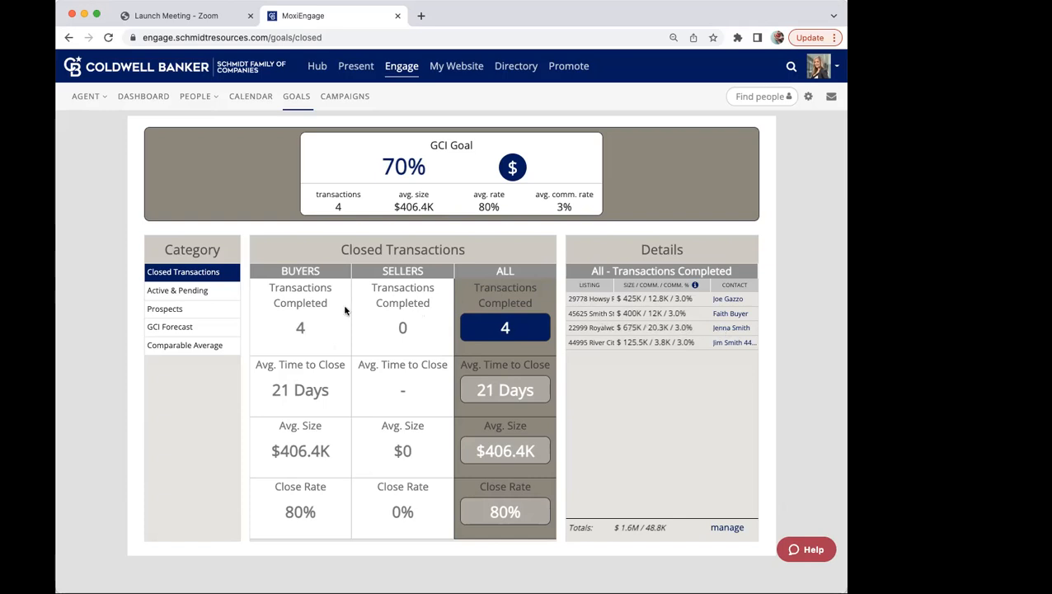
Step: Review the Active & Pending, Prospects, GCI Forecast and Comparable Average goal categories, and return to Closed Transactions
click(195, 295)
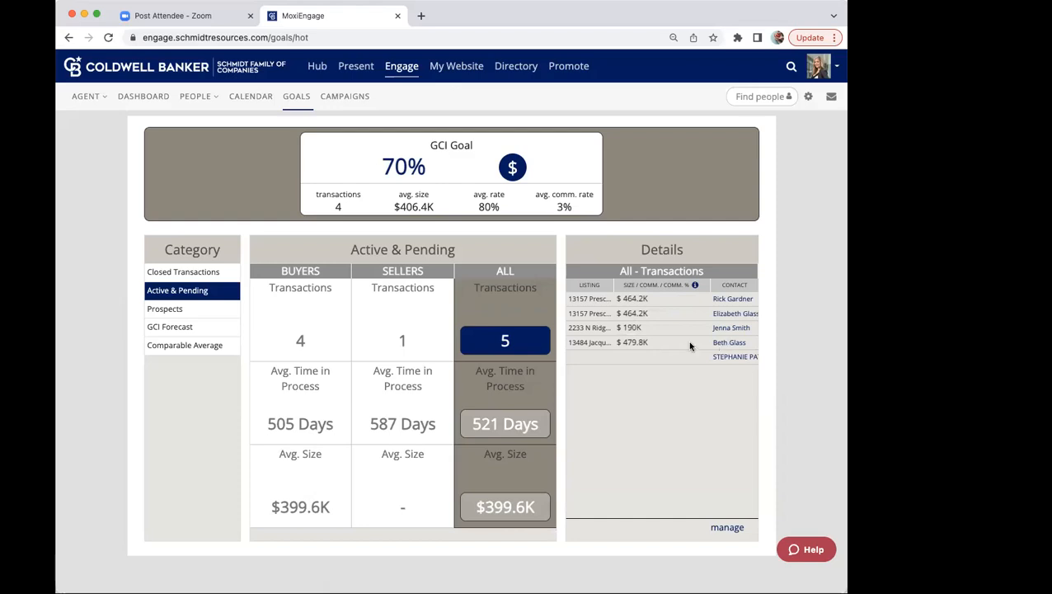
click(214, 310)
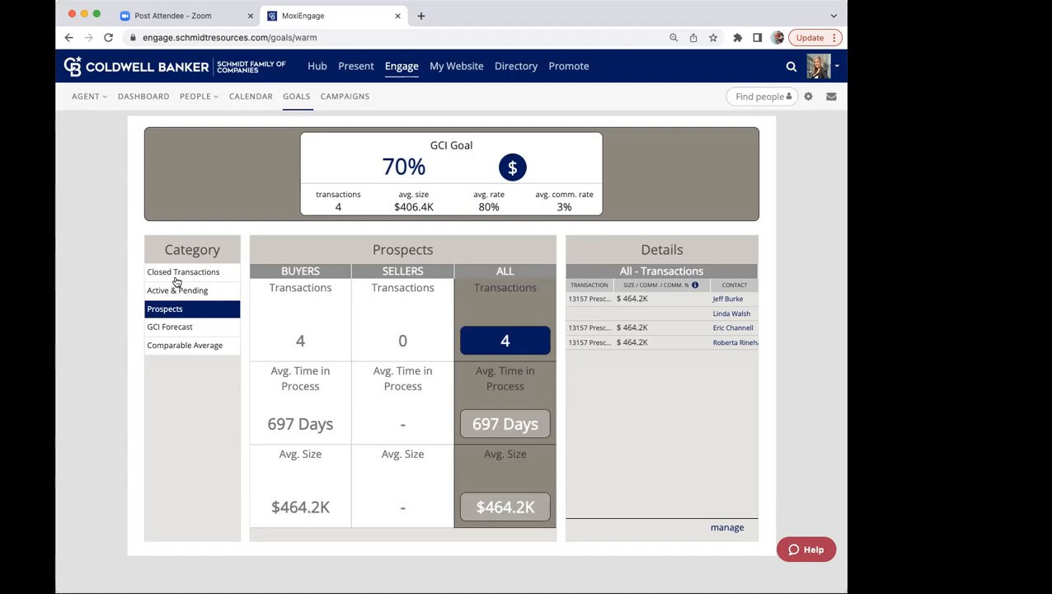
click(163, 330)
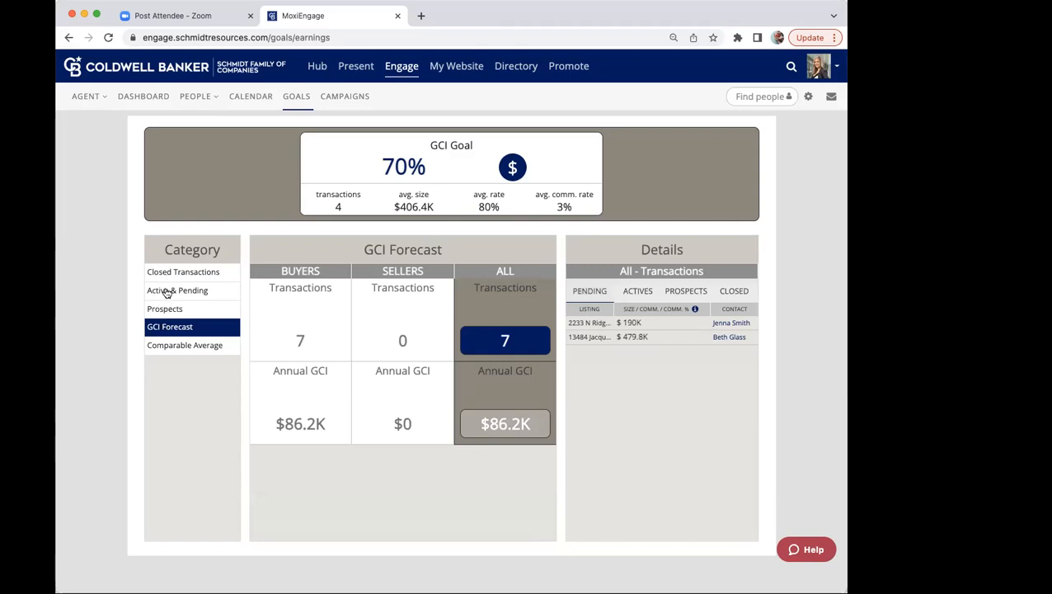
click(169, 346)
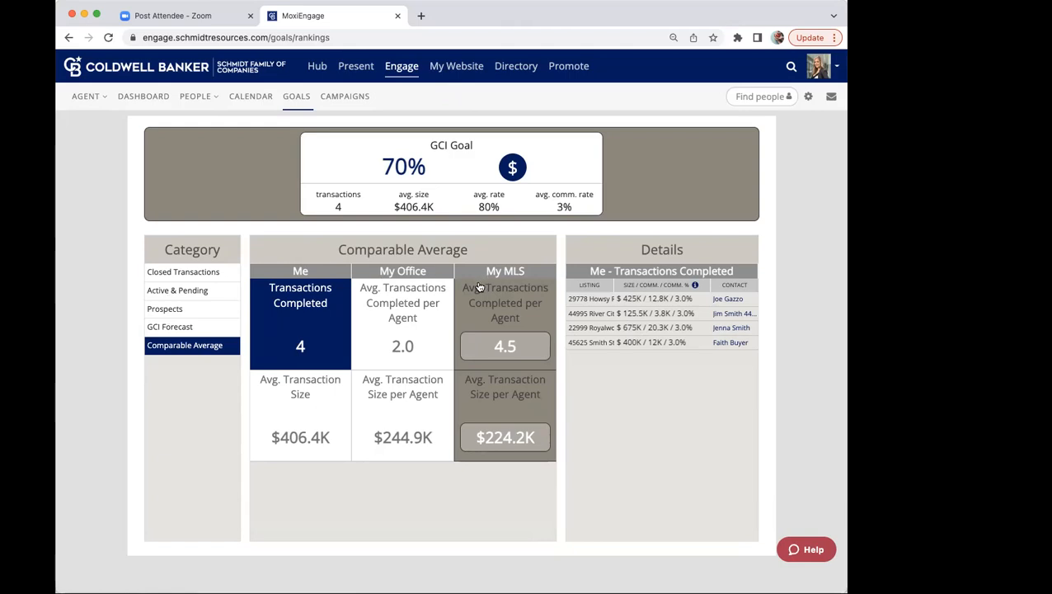
click(199, 273)
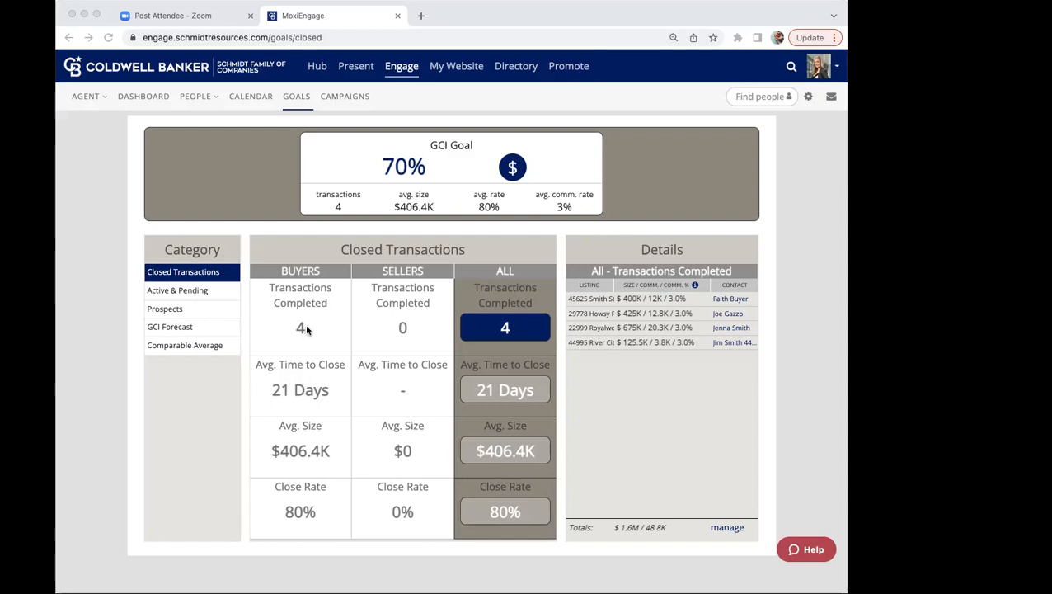
click(258, 232)
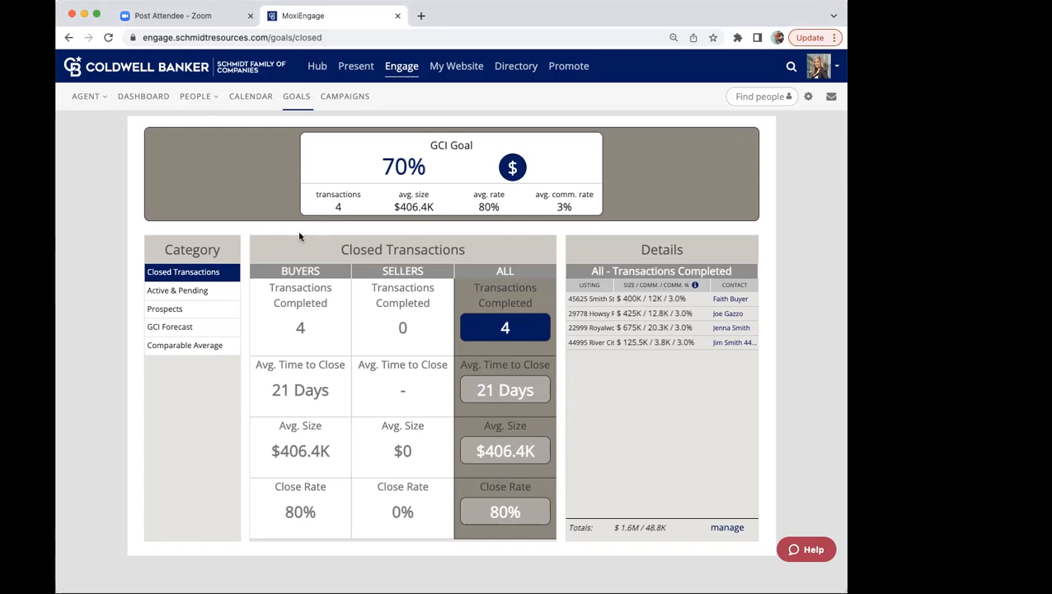
Step: Clear the existing filter in My People and search for the past buyer by name
mouse_move(188, 105)
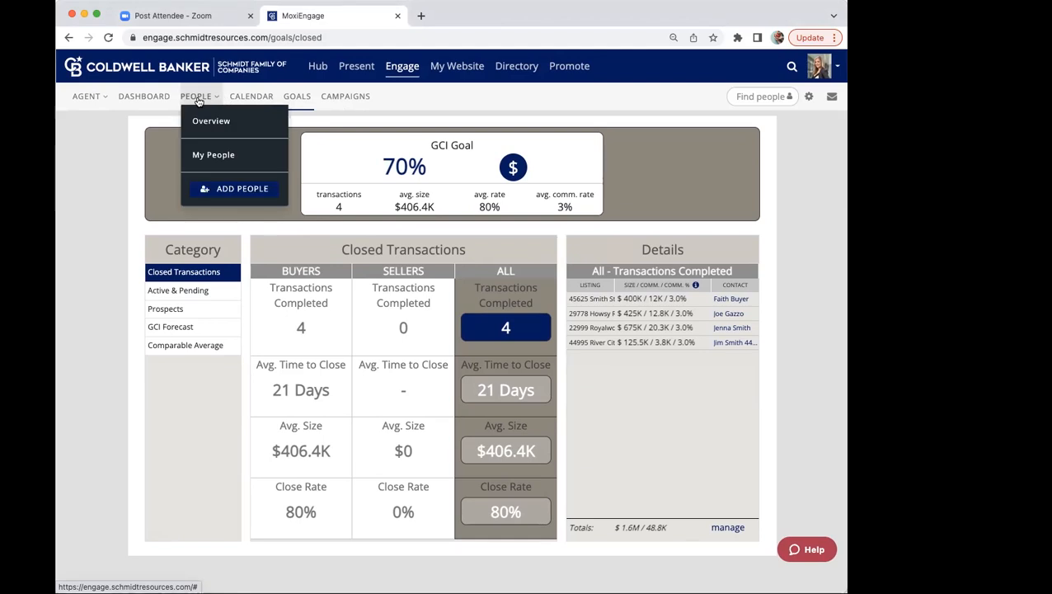
click(199, 154)
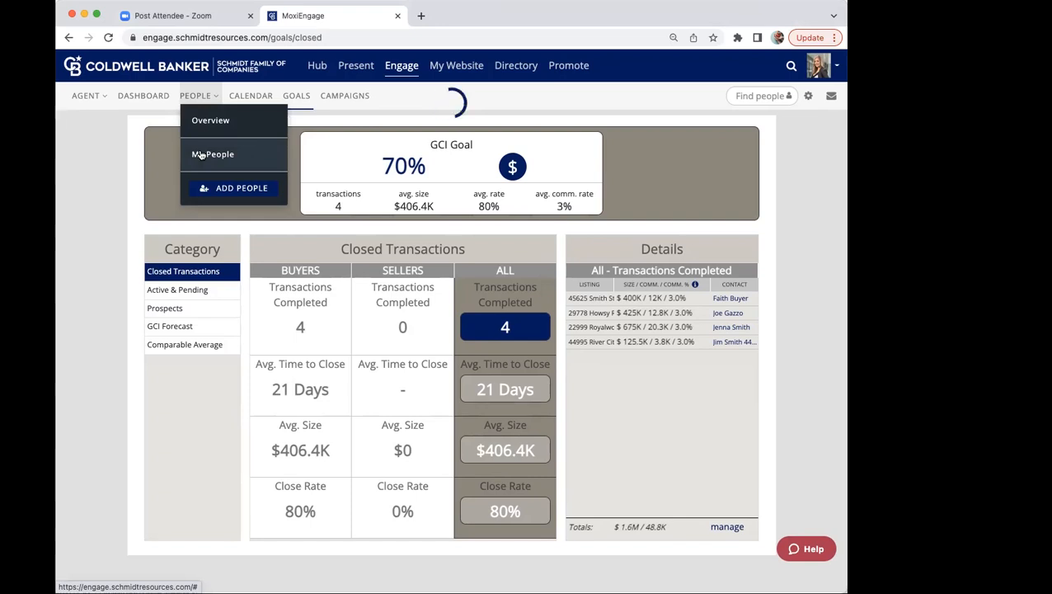
click(201, 154)
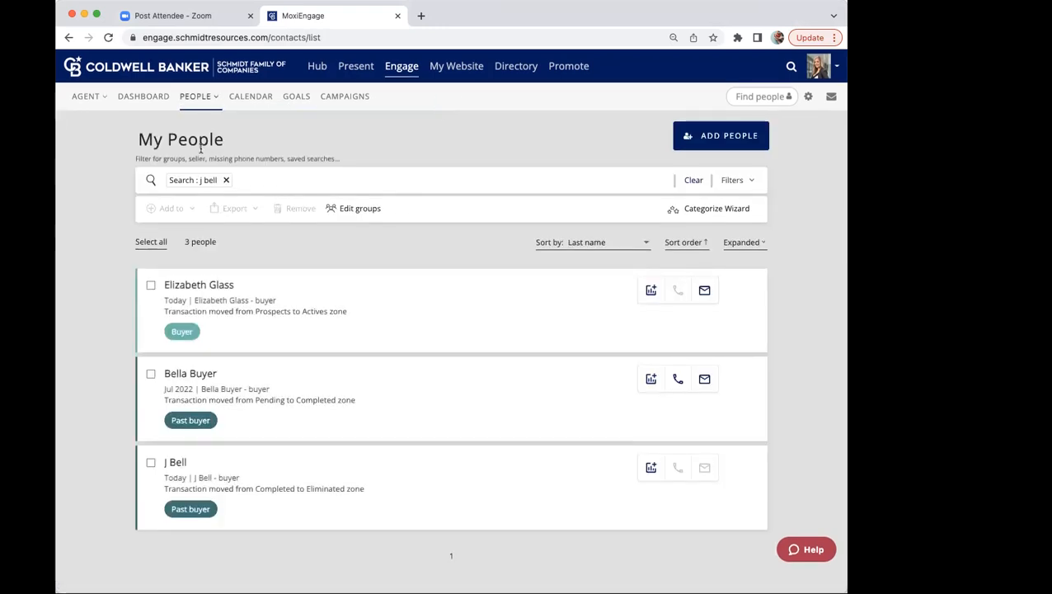
click(226, 181)
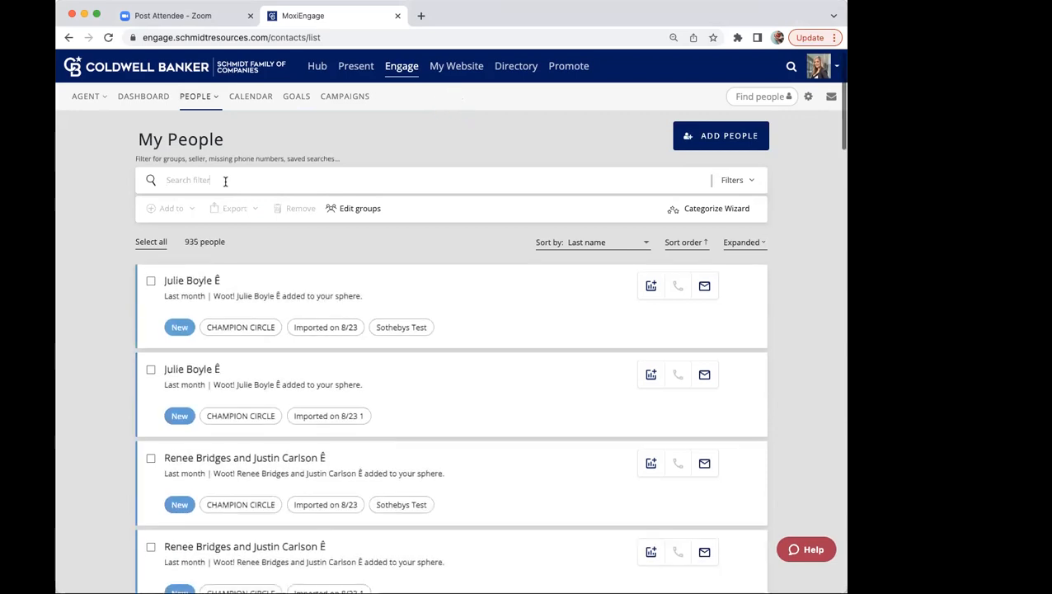
click(225, 181)
text(j bELL)
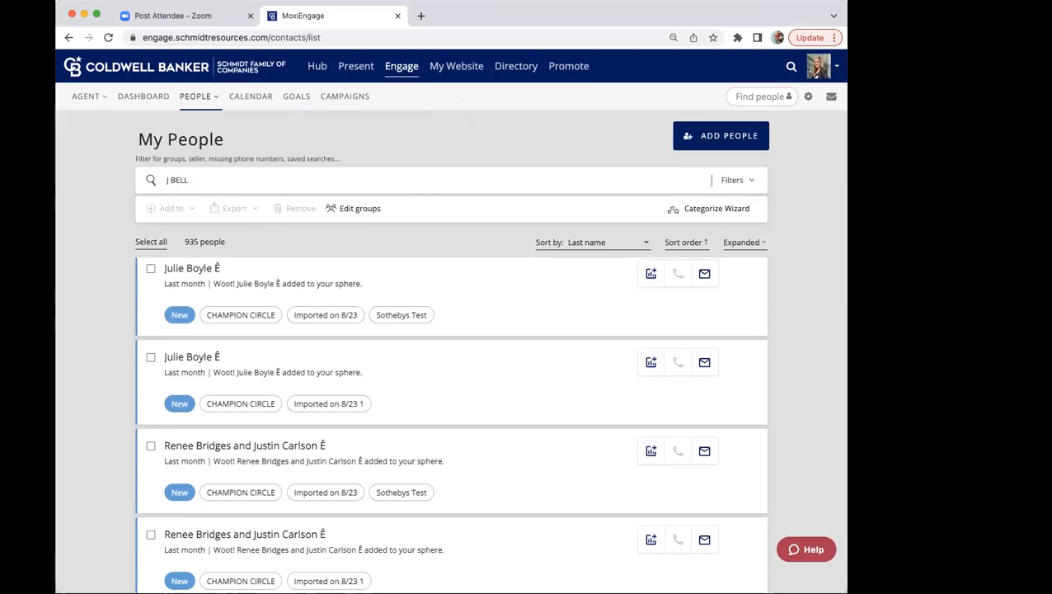
key(Return)
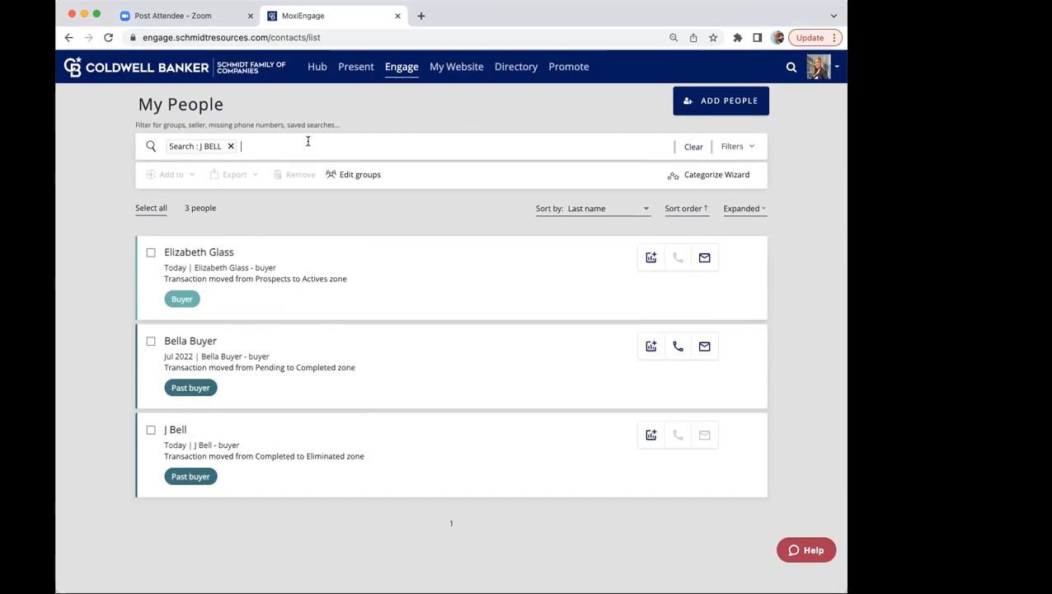
Step: Reopen Engage, switch from manager to Agent Mode, and view the agent's closed-transaction goals
click(402, 69)
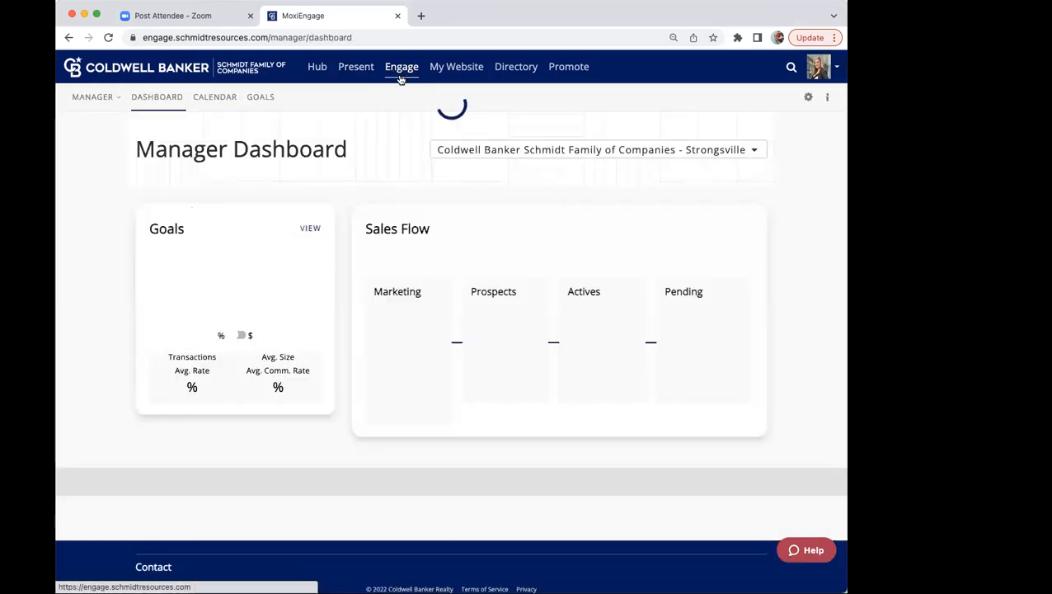
click(264, 99)
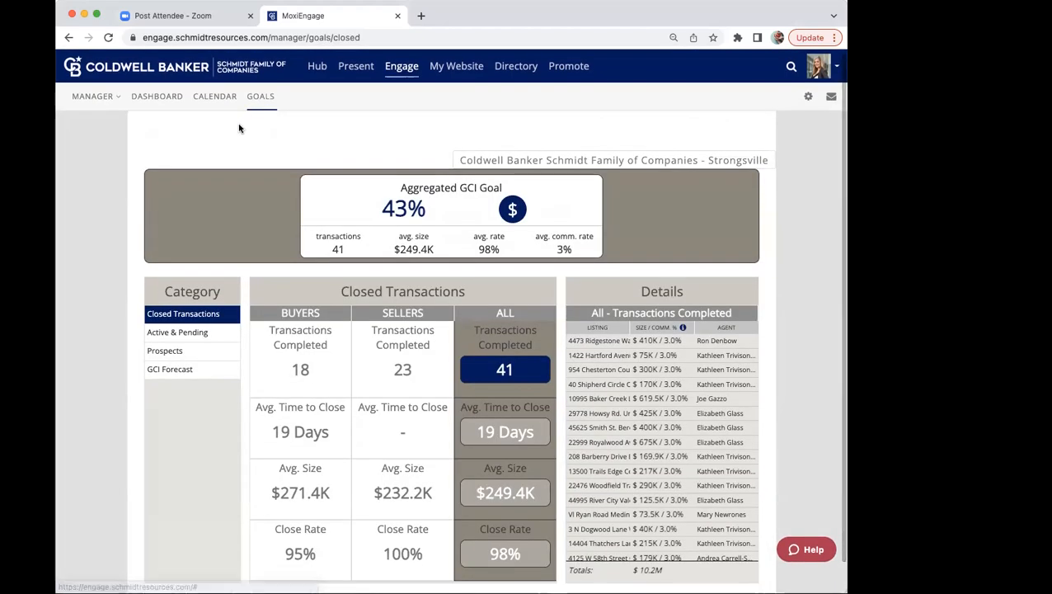
click(92, 97)
click(104, 122)
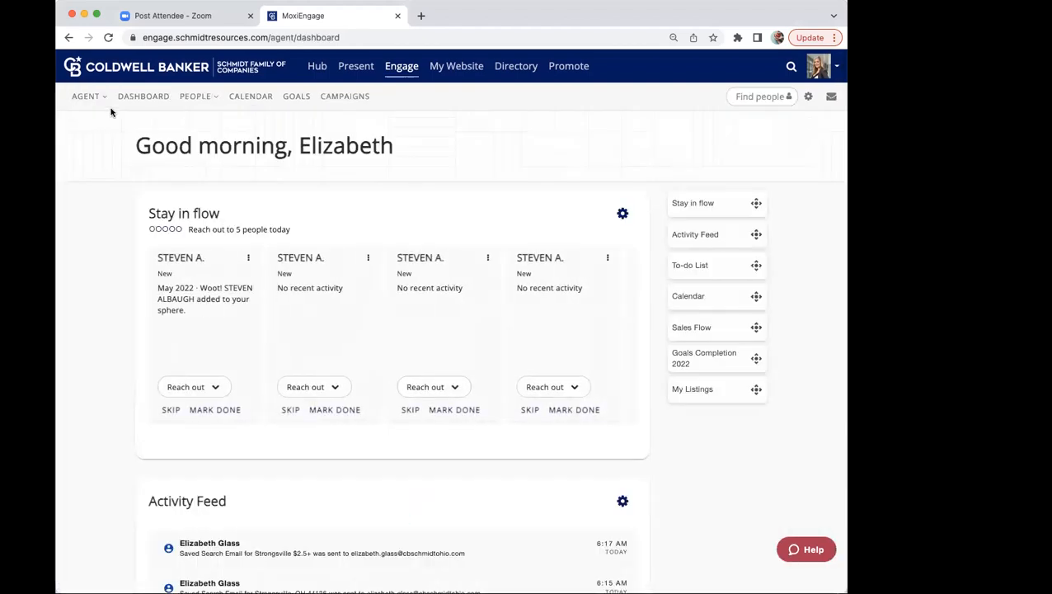
click(102, 98)
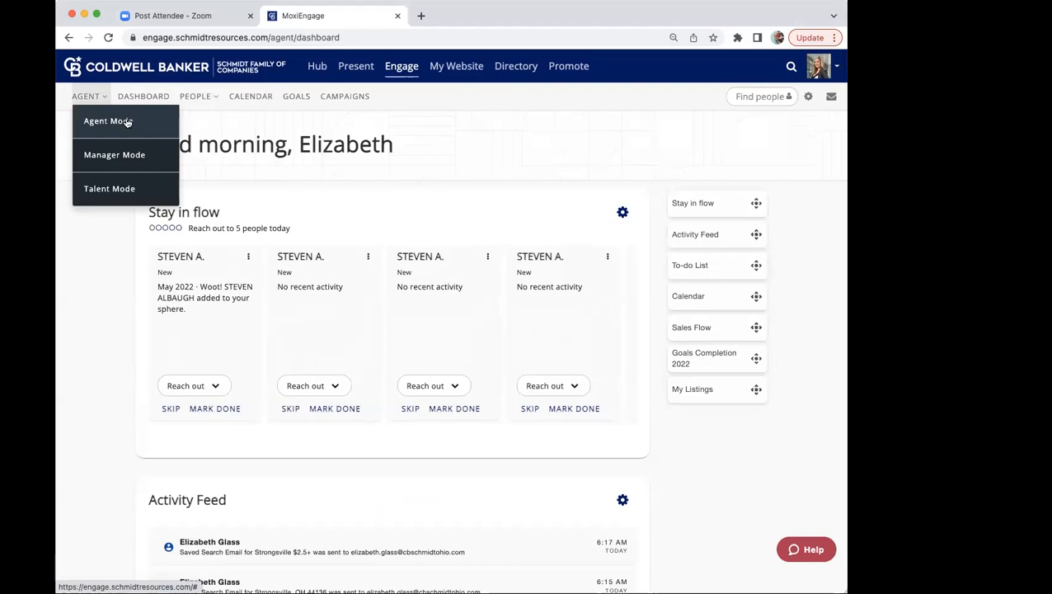
click(200, 99)
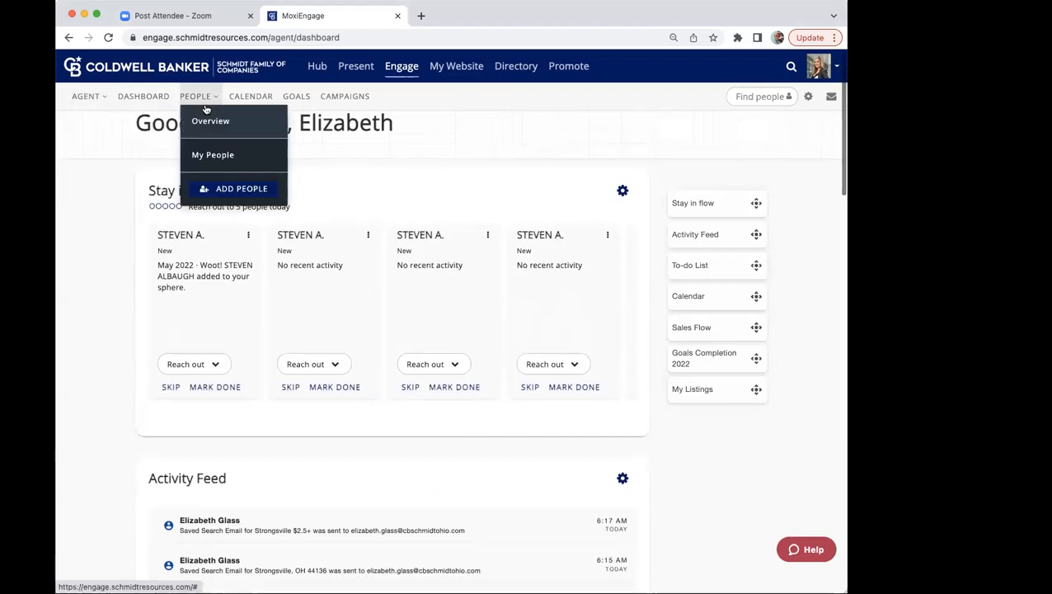
click(298, 97)
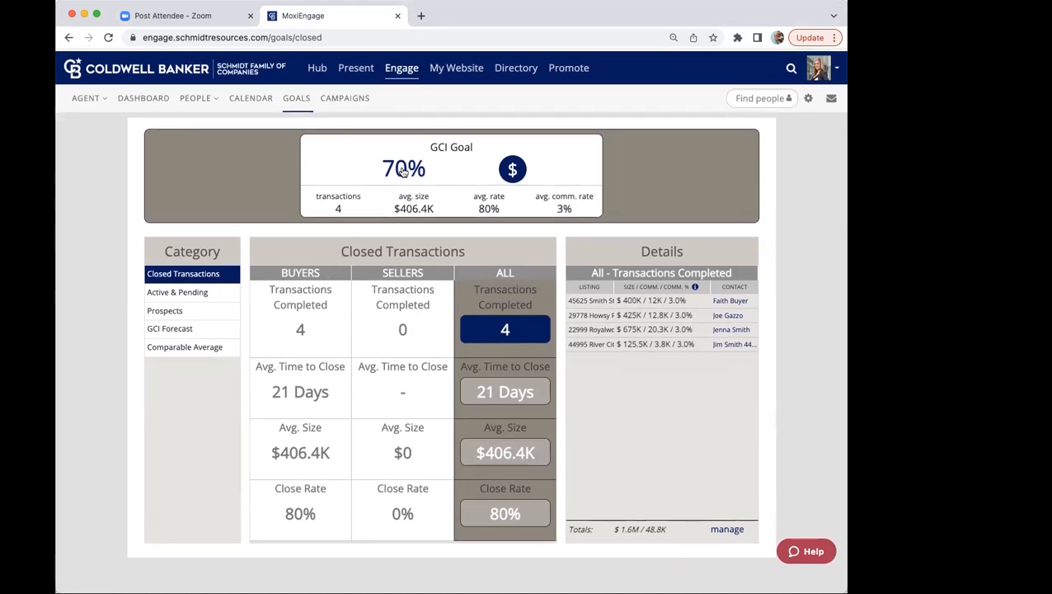
scroll(329, 150, down, 1)
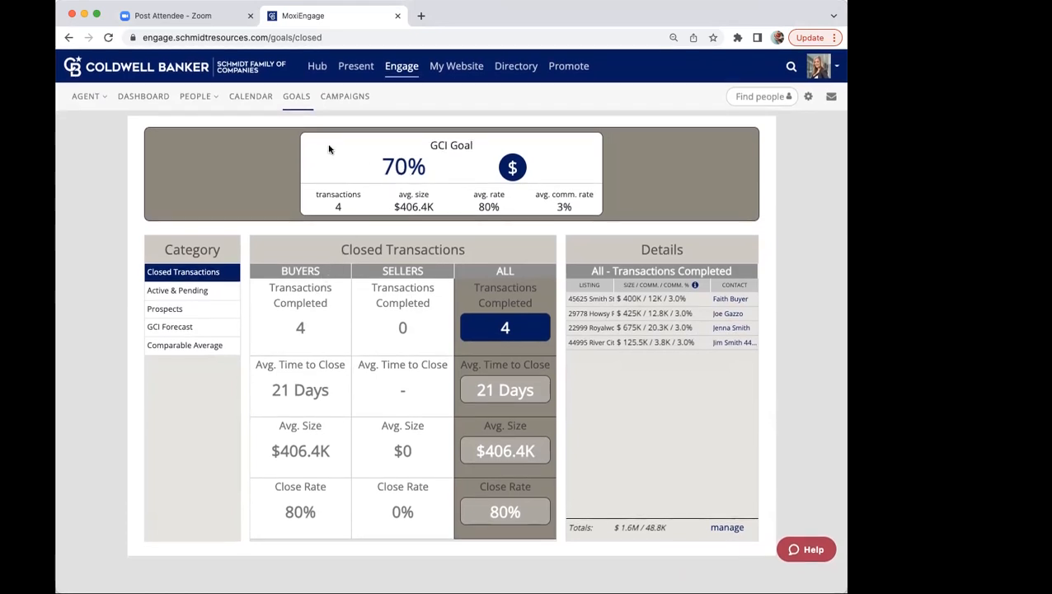
Step: Search My People for the past buyer by name and open that contact's record
mouse_move(195, 98)
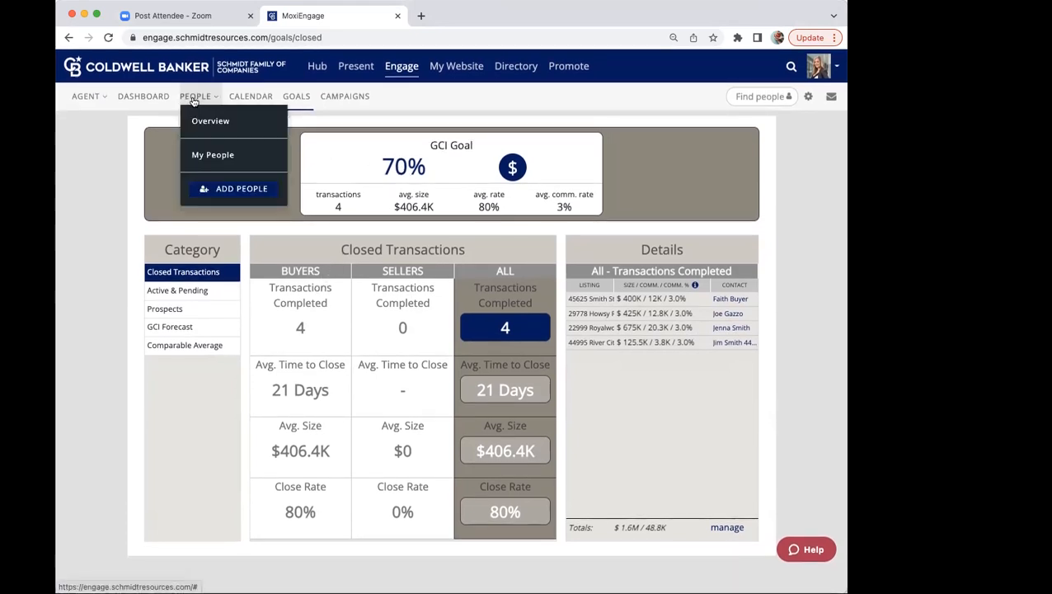
click(199, 155)
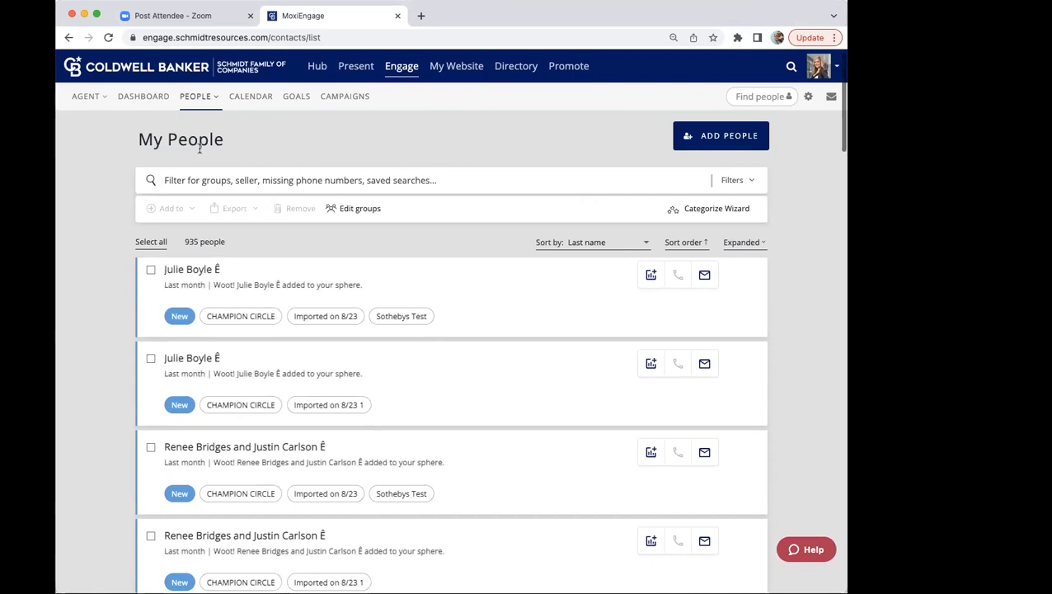
click(193, 180)
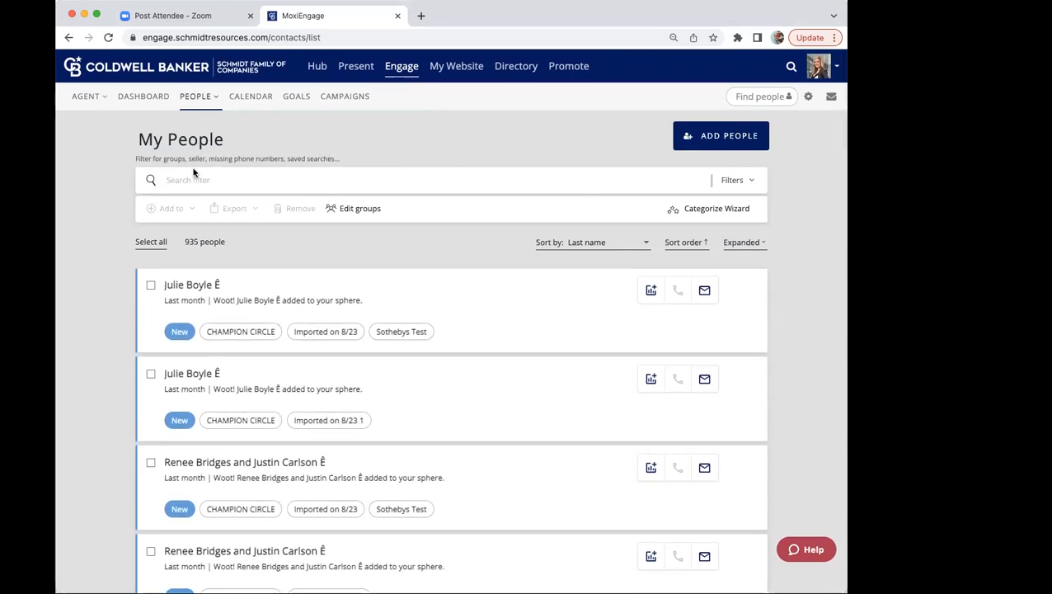
text(j)
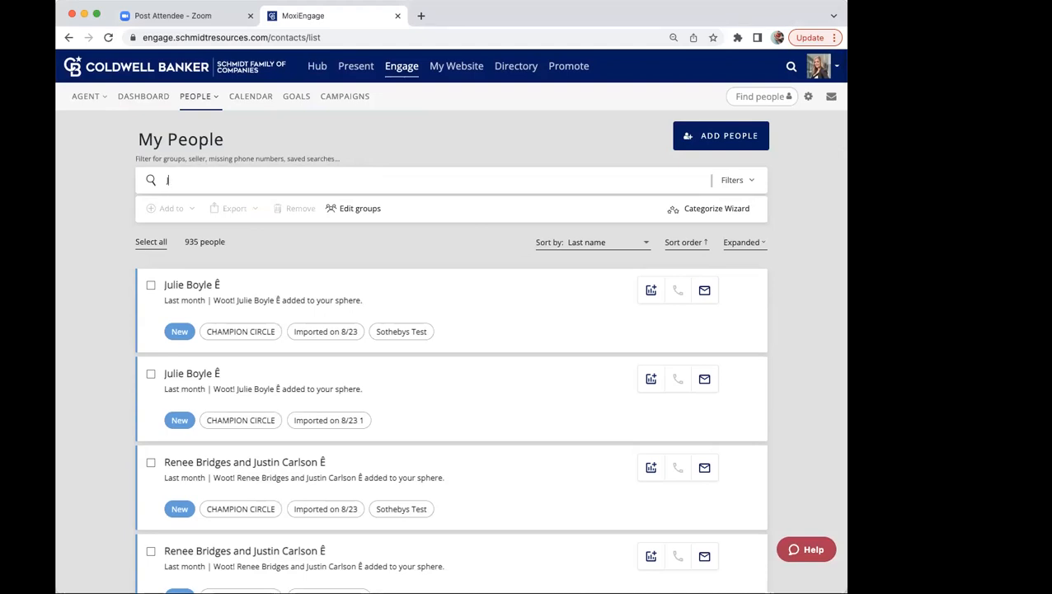
text(BELL)
key(Return)
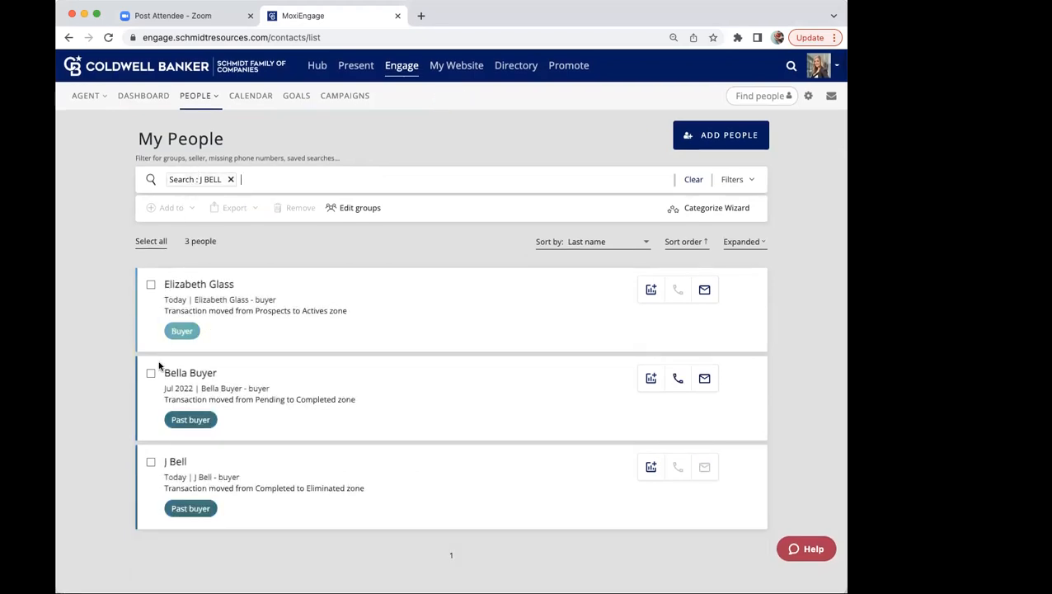
click(176, 464)
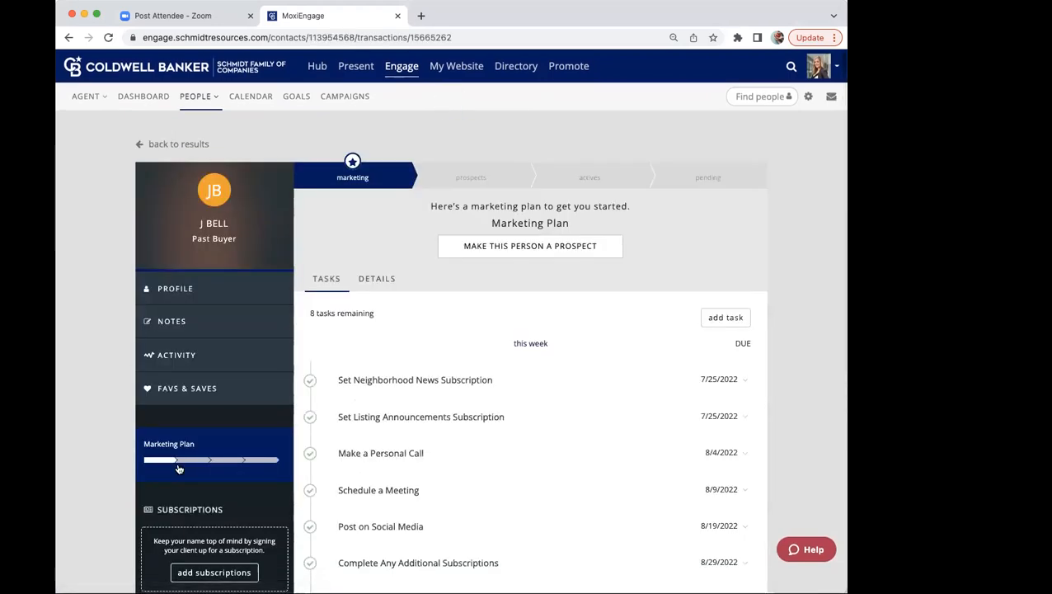
Step: Make the past buyer contact a prospect and set the new transaction's type to Buyer
scroll(178, 469, down, 2)
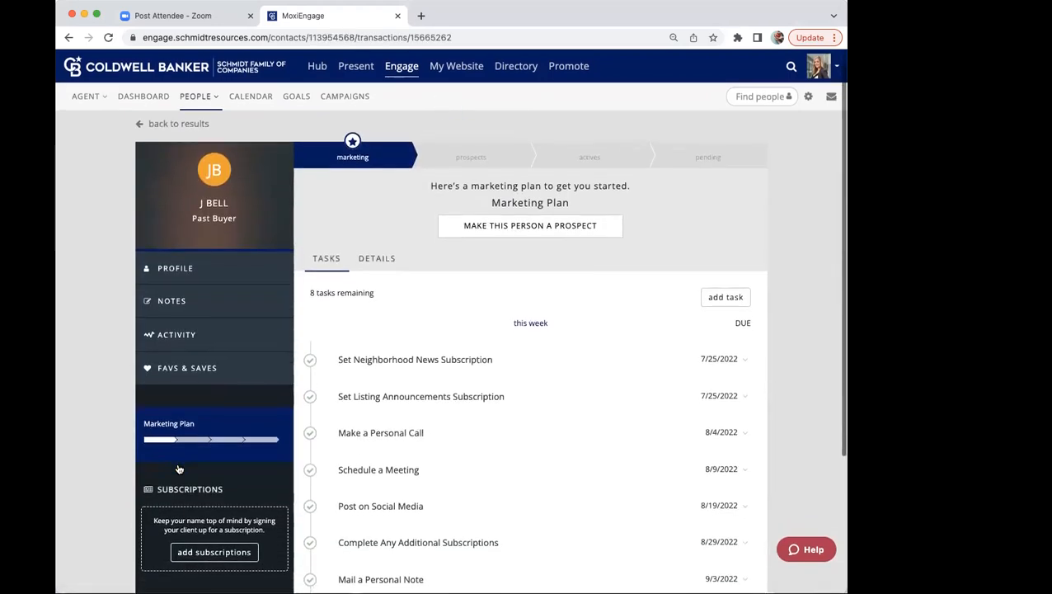
scroll(176, 464, up, 1)
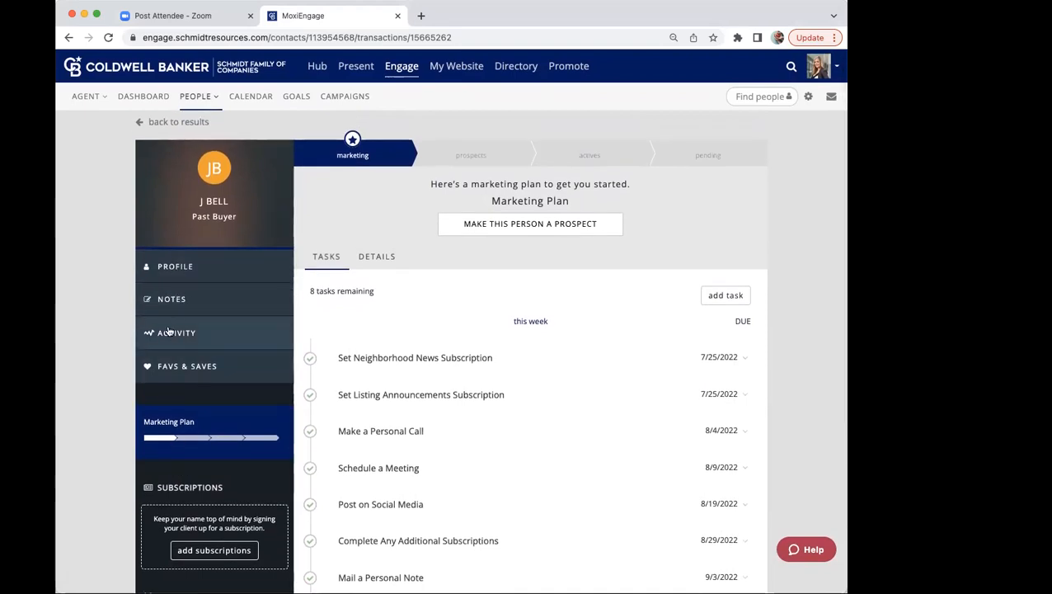
scroll(168, 331, up, 1)
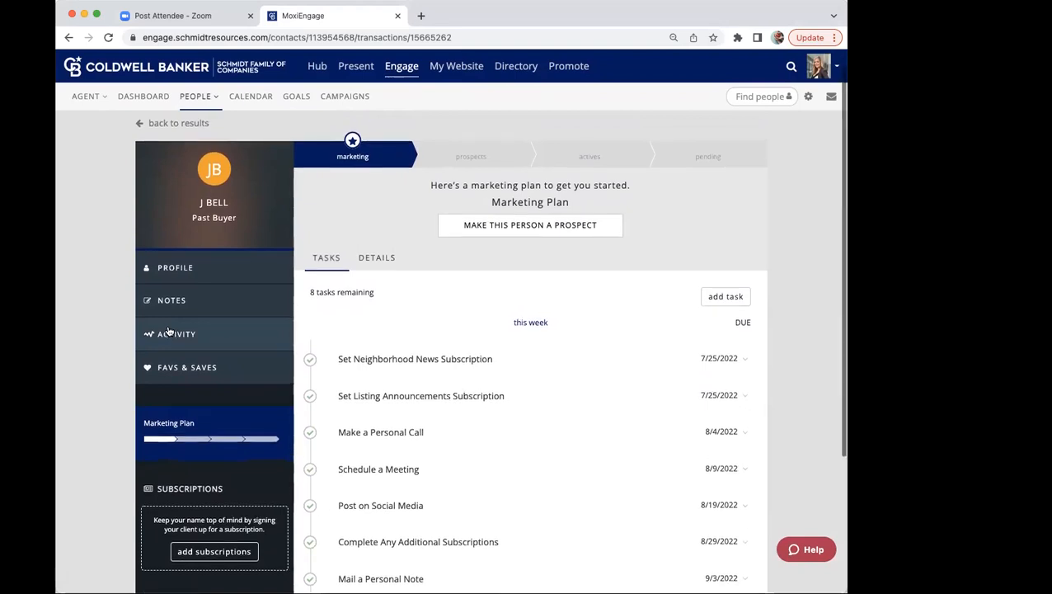
scroll(168, 331, up, 1)
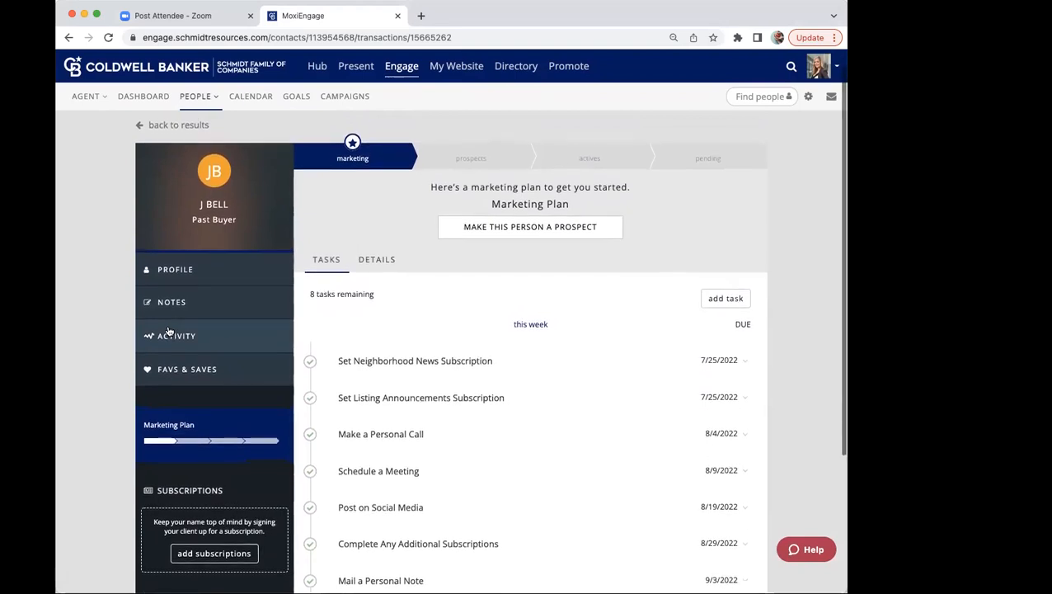
scroll(168, 330, down, 2)
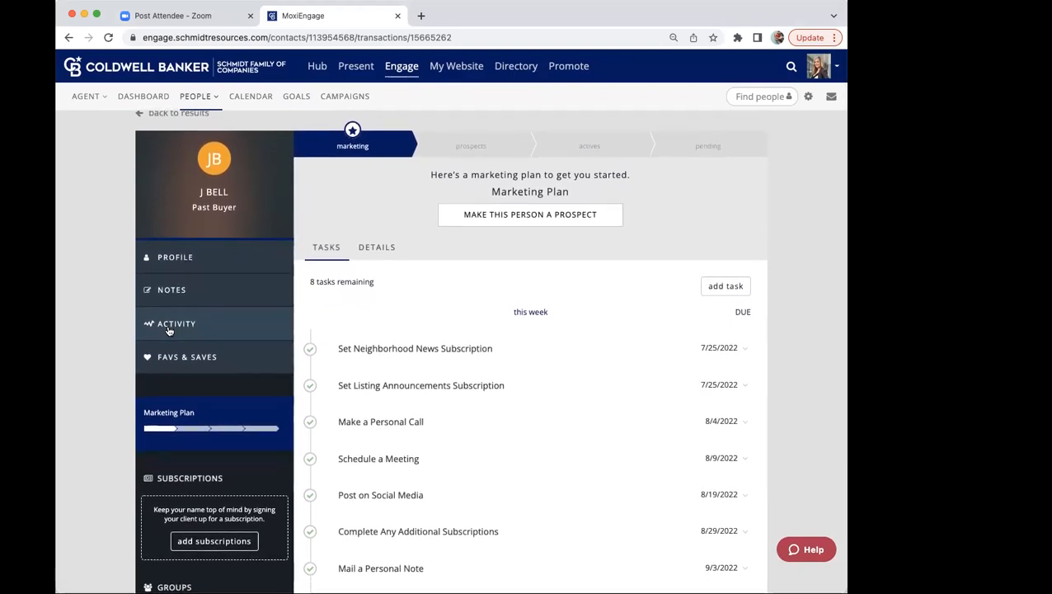
scroll(168, 330, down, 3)
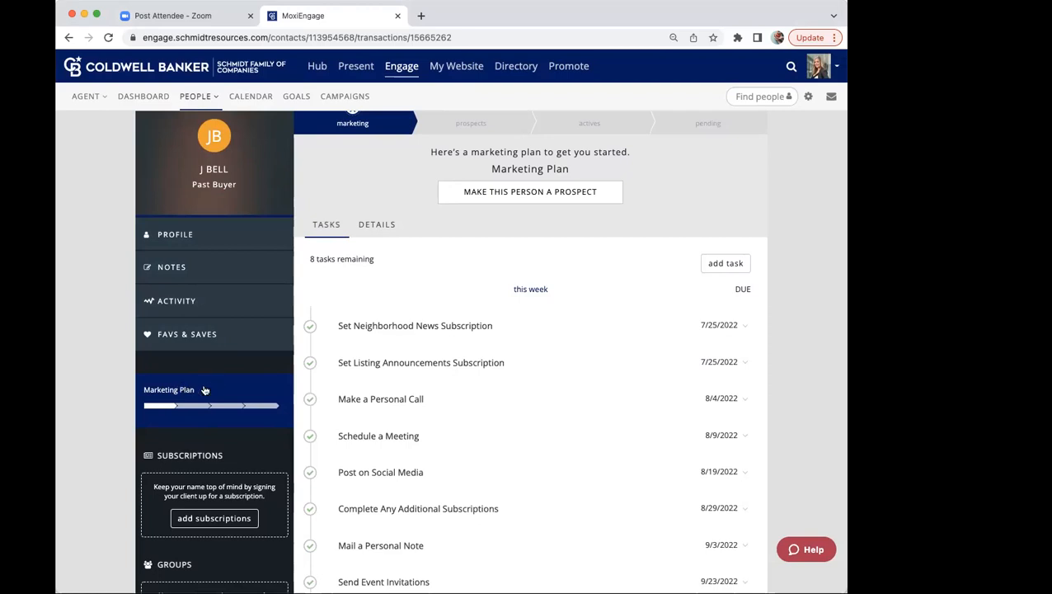
click(513, 195)
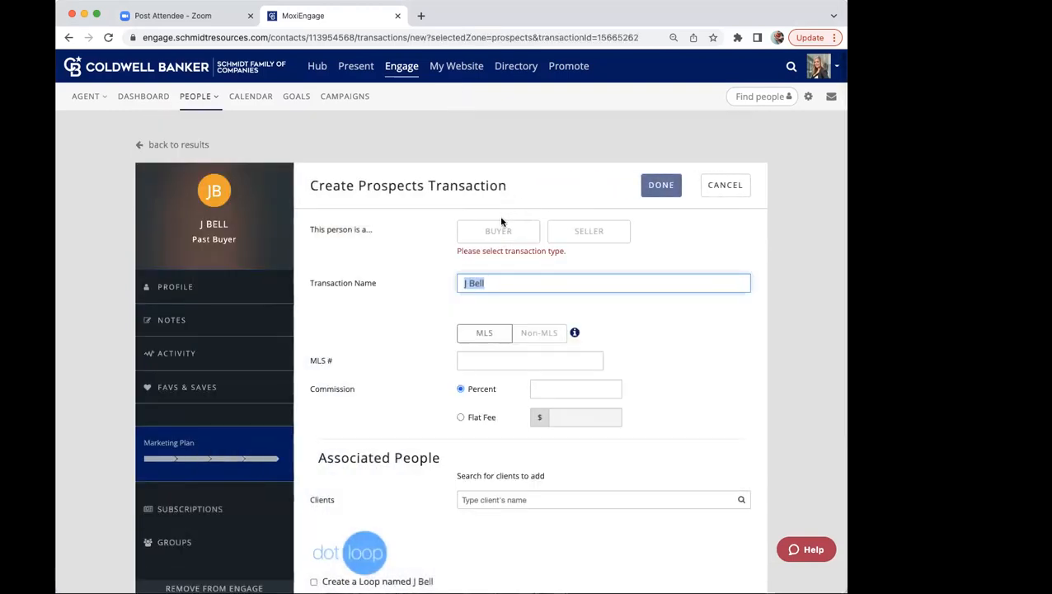
click(495, 233)
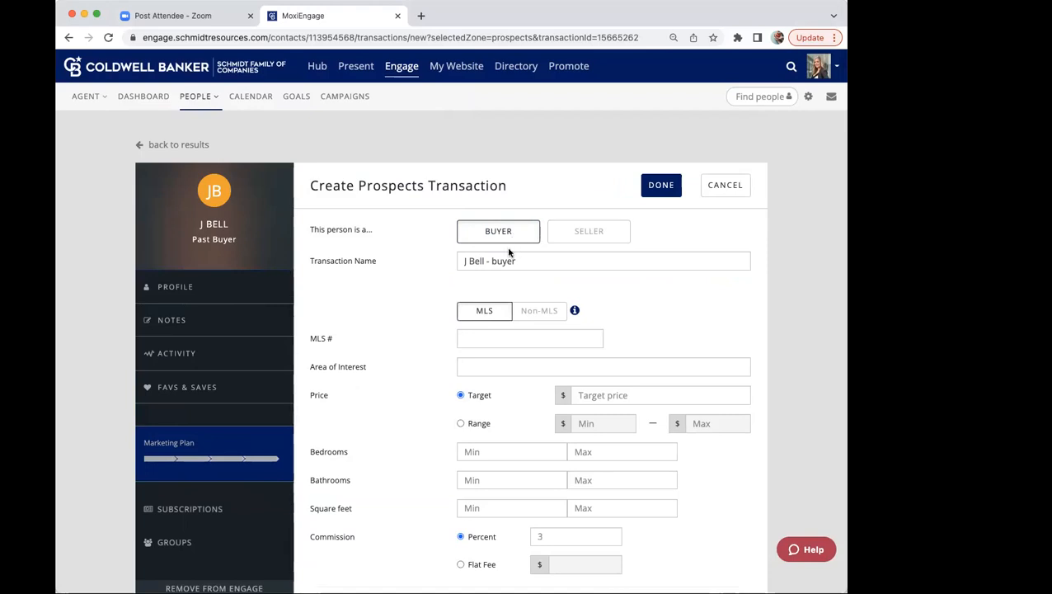
Step: Link the prospects transaction to the listing with MLS number 4169123 and save the transaction
click(476, 338)
text(4113)
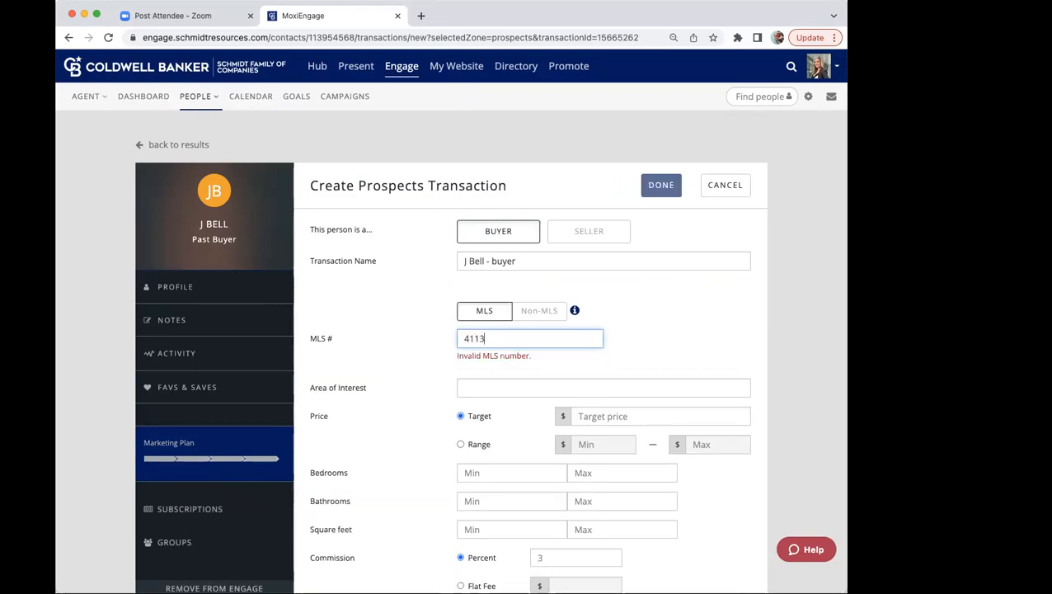
key(BackSpace)
key(BackSpace)
text(3)
text(6)
text(9123)
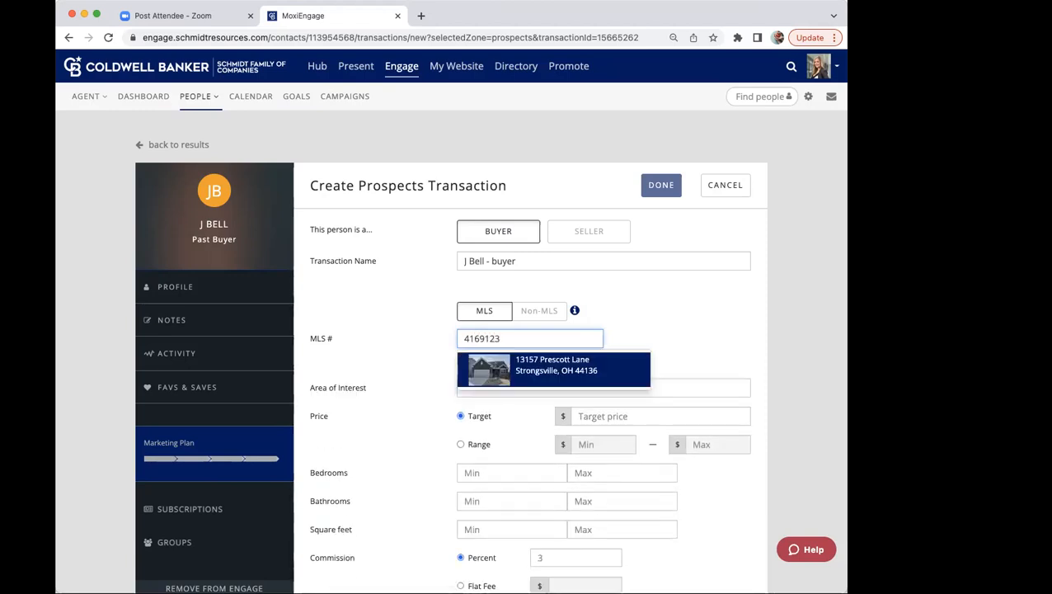
click(516, 376)
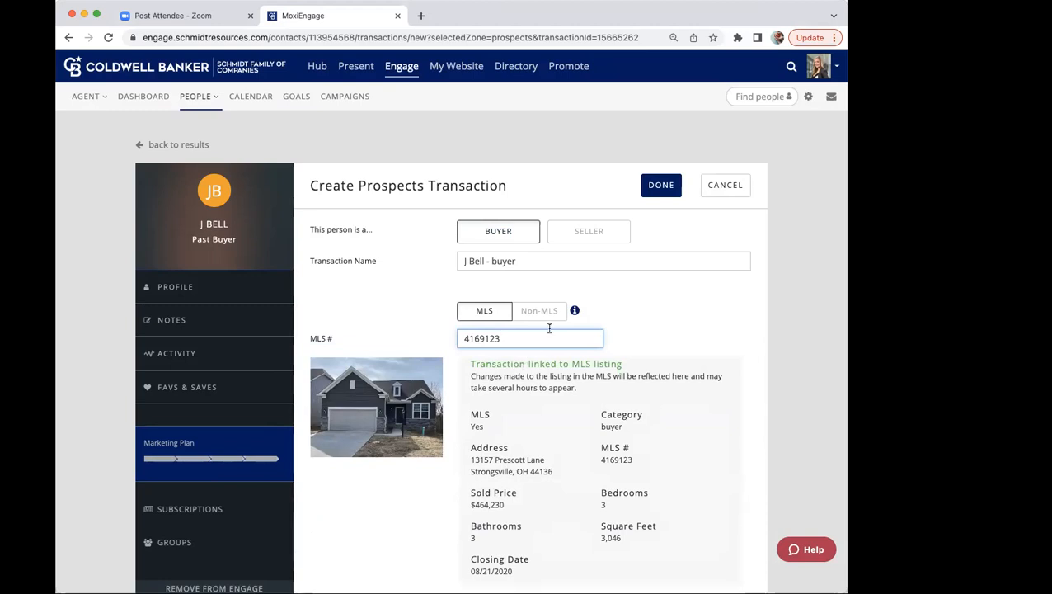
click(652, 186)
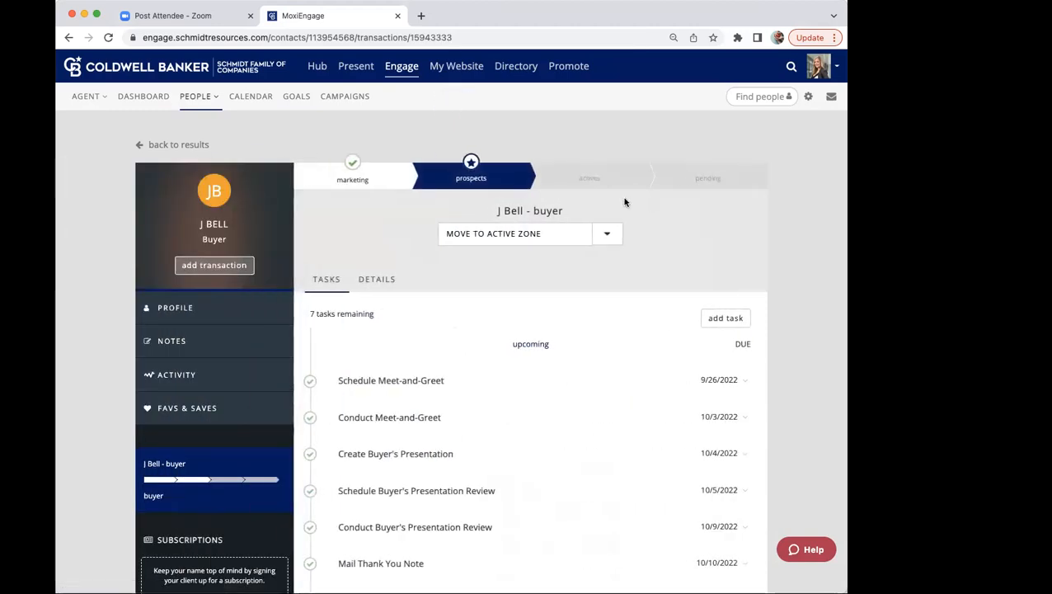
Step: Advance the transaction to the active zone, and on to the pending zone with an estimated close date of September 22, 2022
click(574, 235)
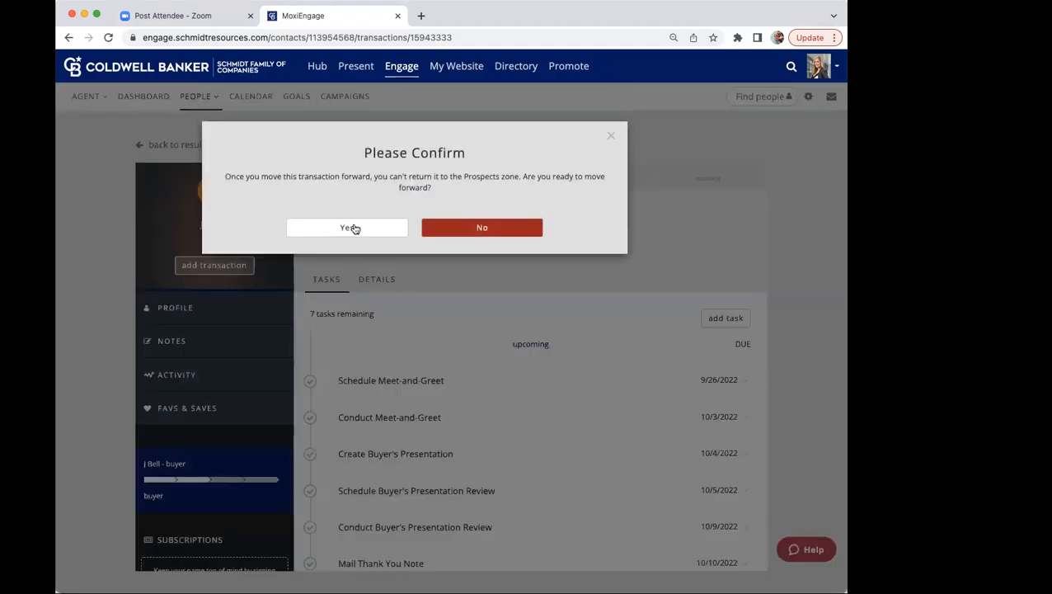
click(372, 228)
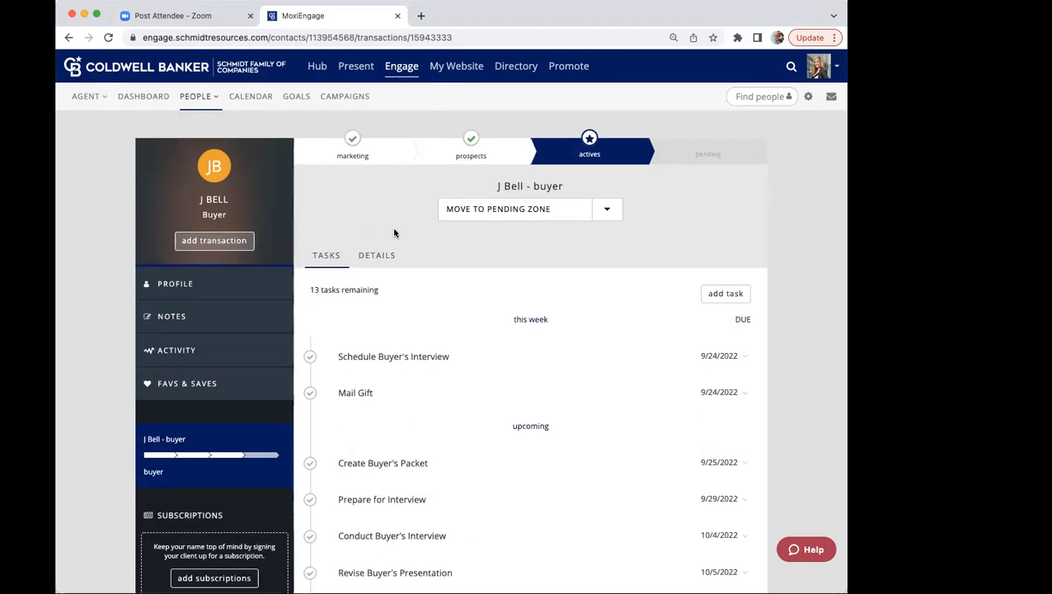
click(499, 211)
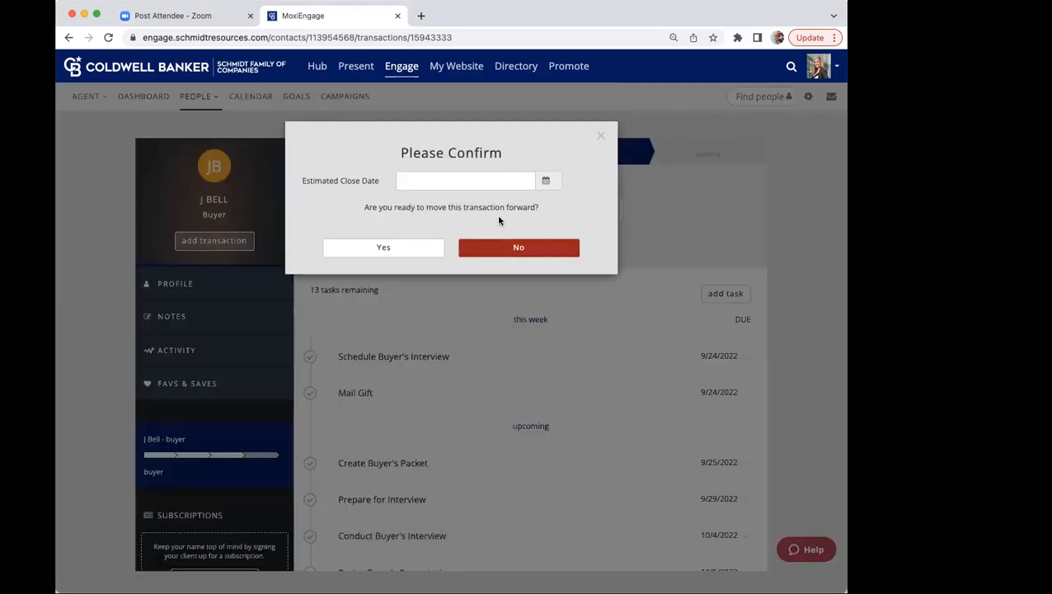
click(546, 181)
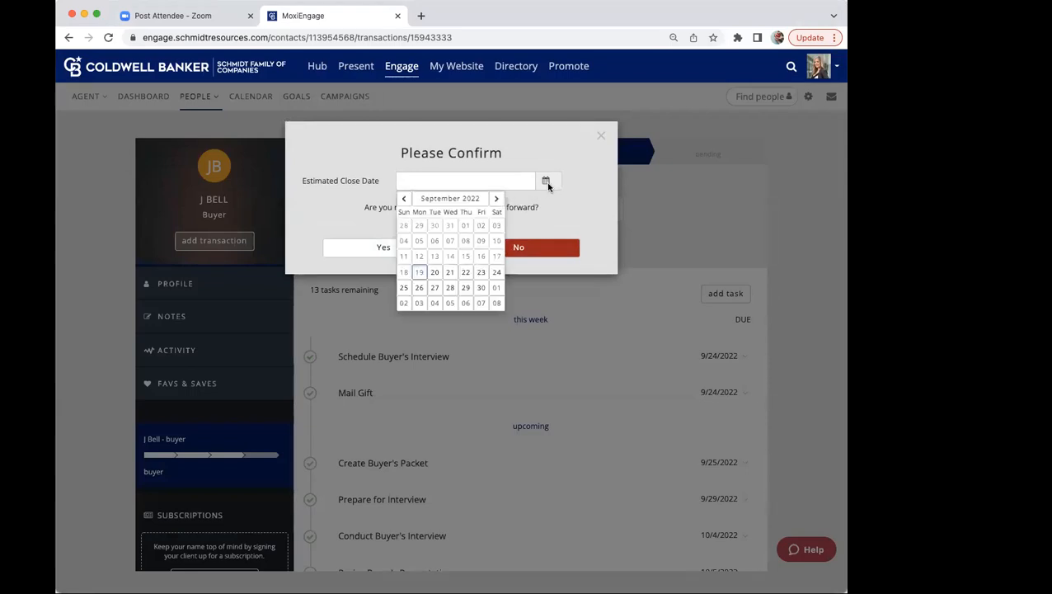
click(465, 272)
click(382, 249)
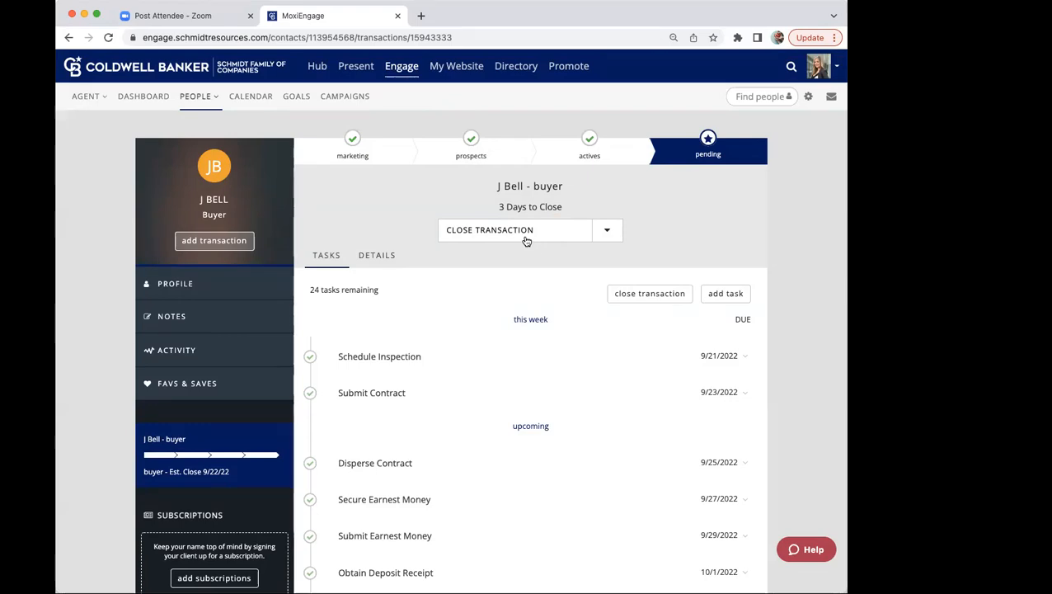
Step: Review the pending transaction's property details, including its dates, sold price and listing information
click(379, 256)
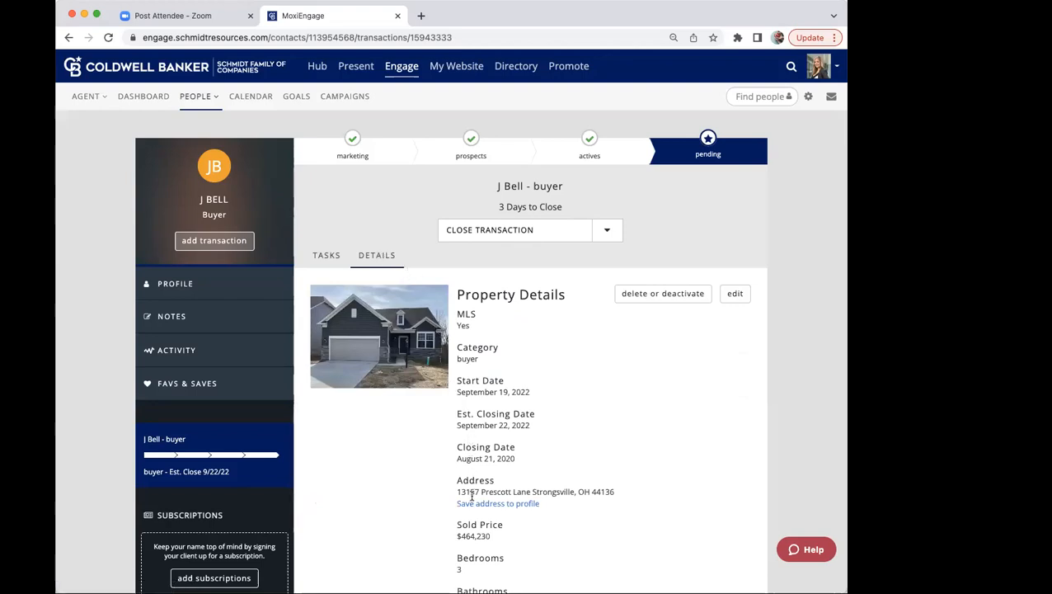
scroll(471, 495, down, 3)
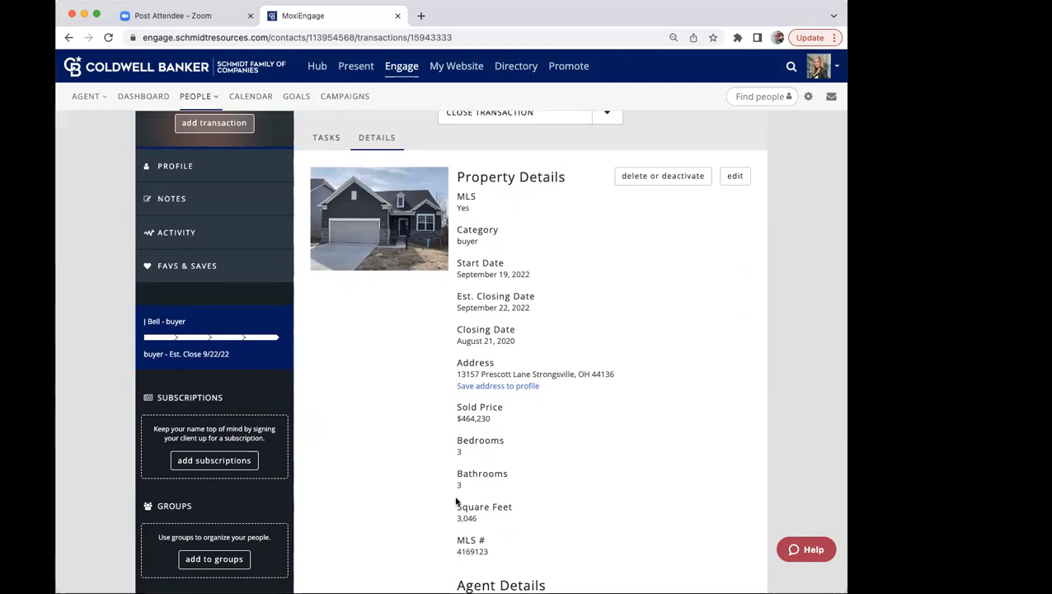
scroll(456, 501, up, 1)
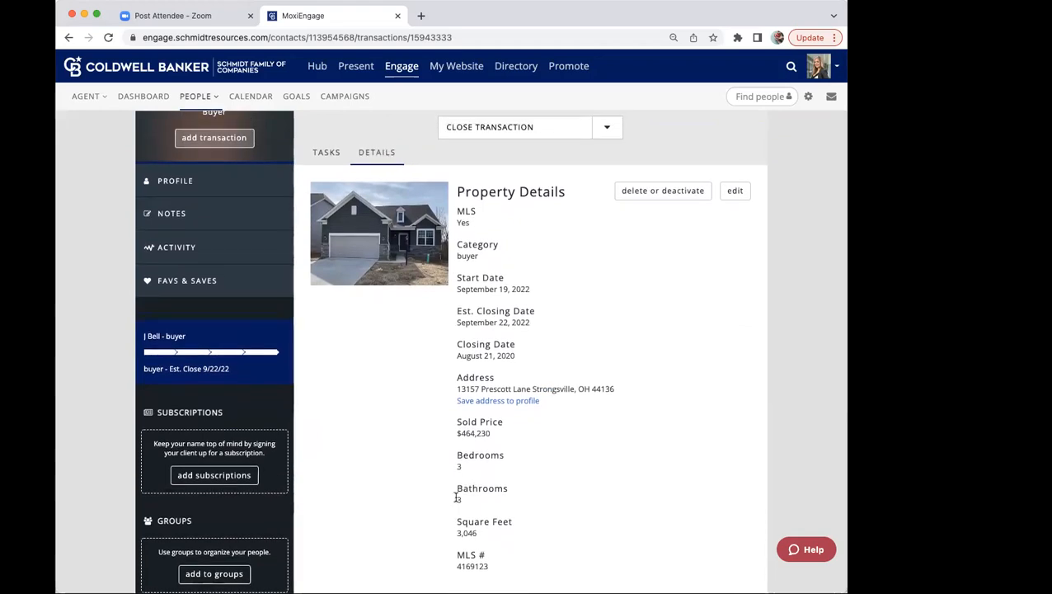
scroll(456, 498, up, 3)
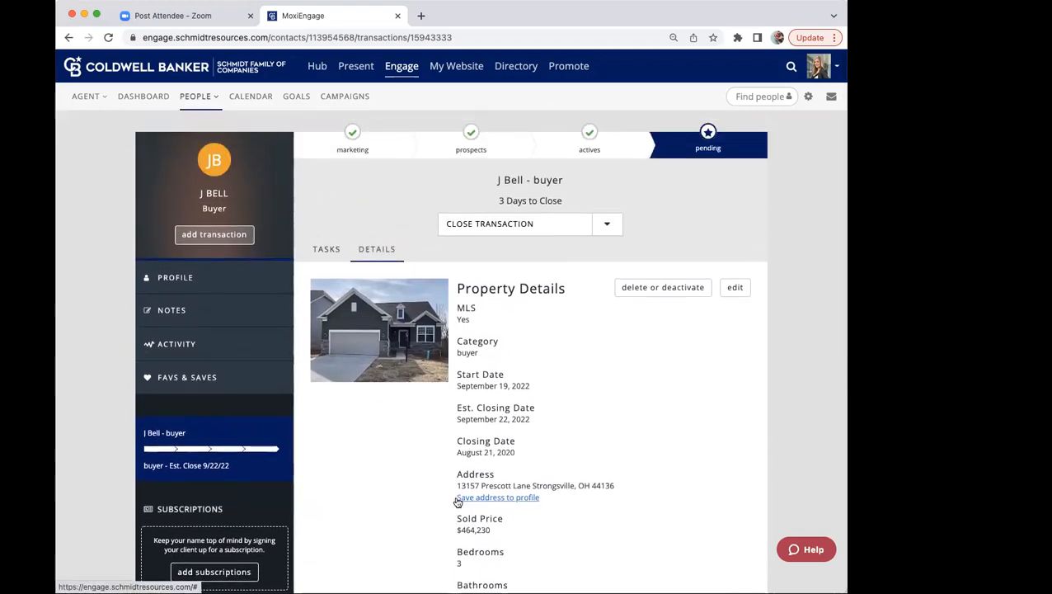
click(497, 225)
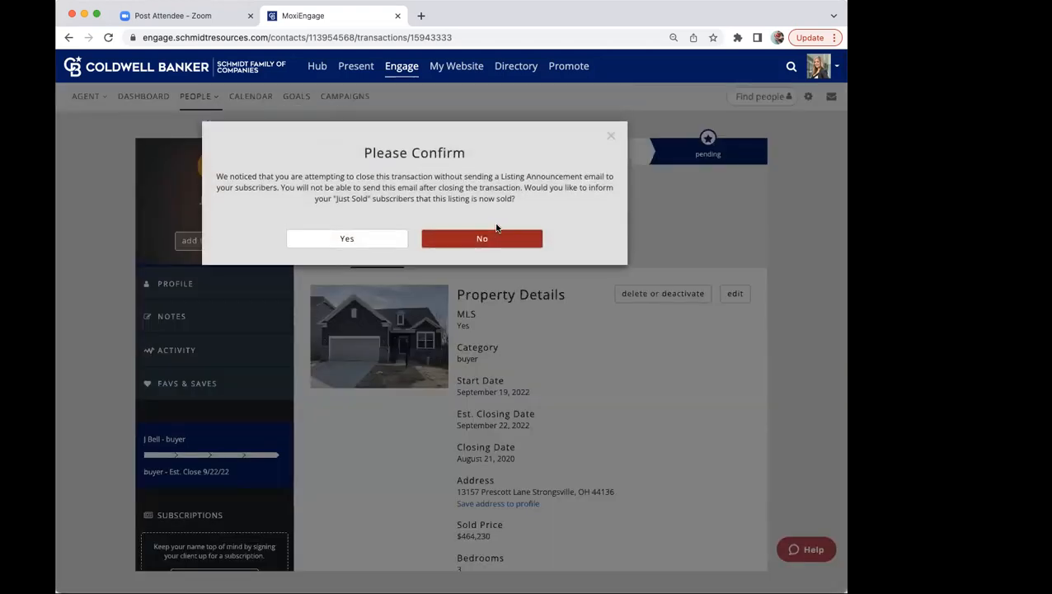
click(390, 237)
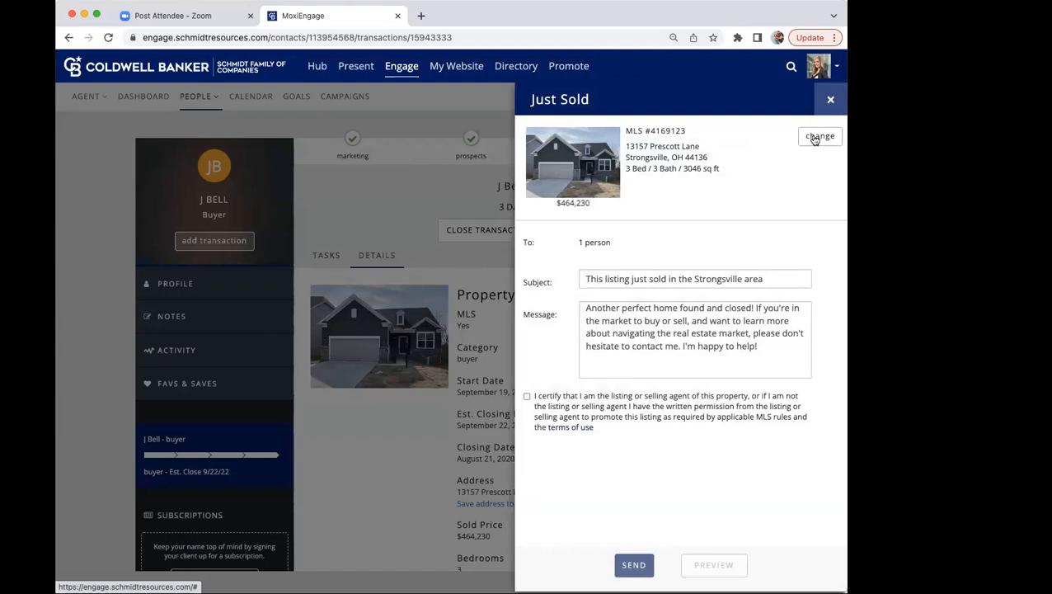
click(831, 101)
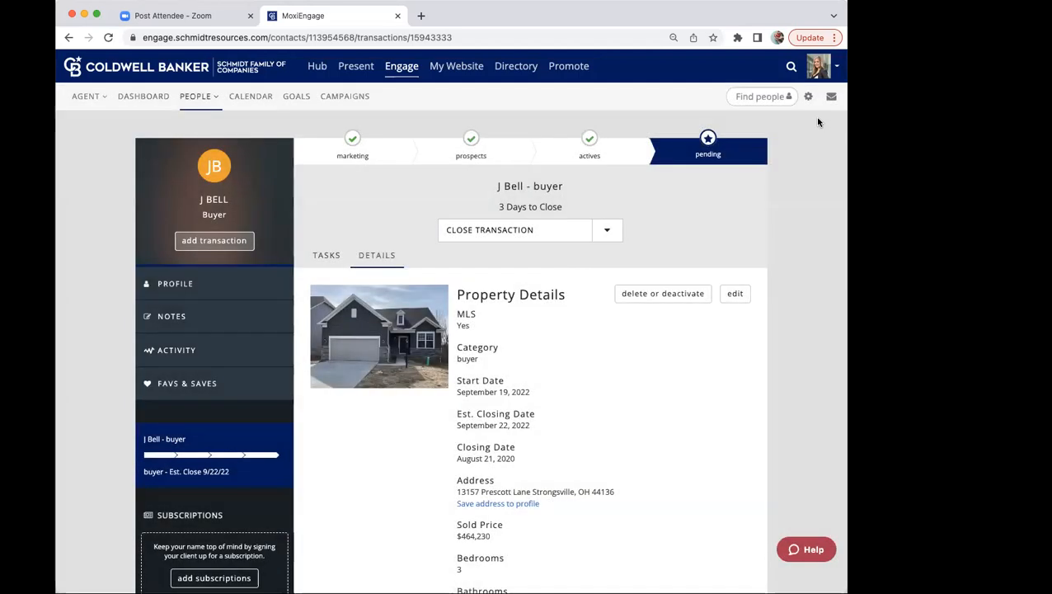
Step: Start closing the transaction, certify the listing permission, preview the Just Sold announcement email, and exit without sending it
click(554, 235)
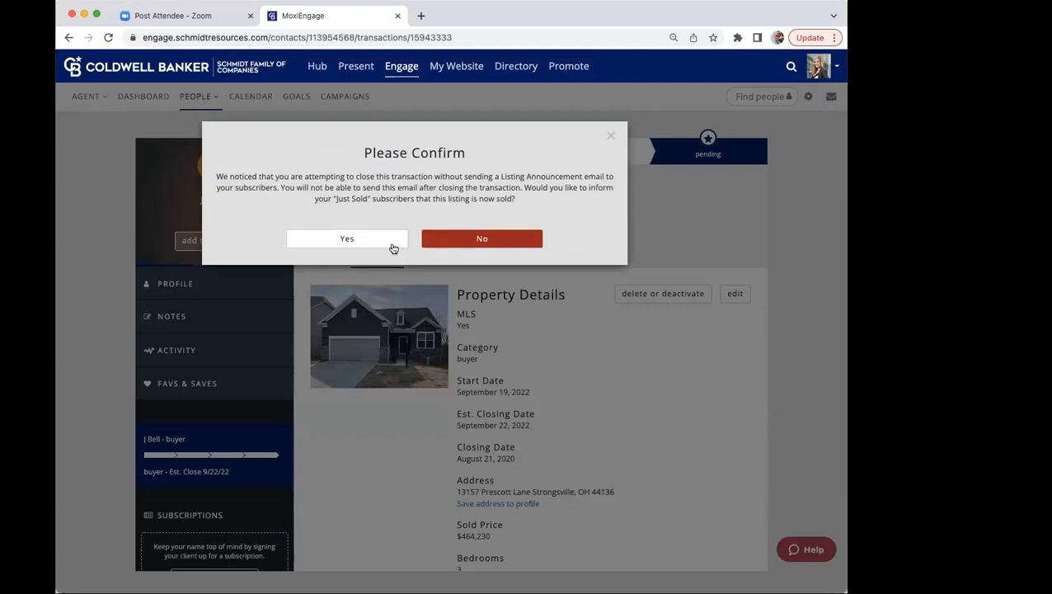
click(347, 238)
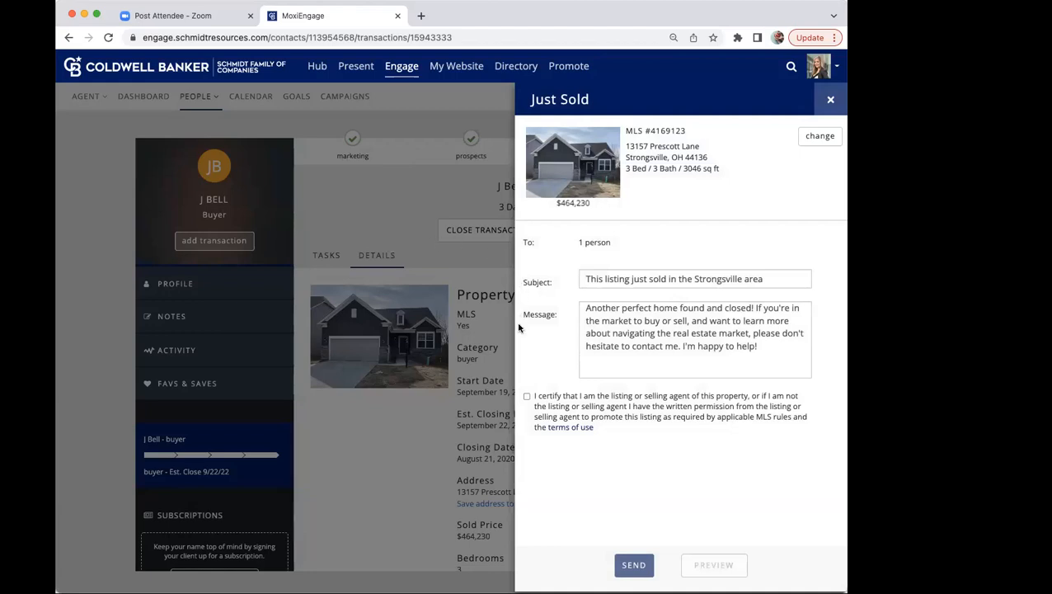
click(527, 396)
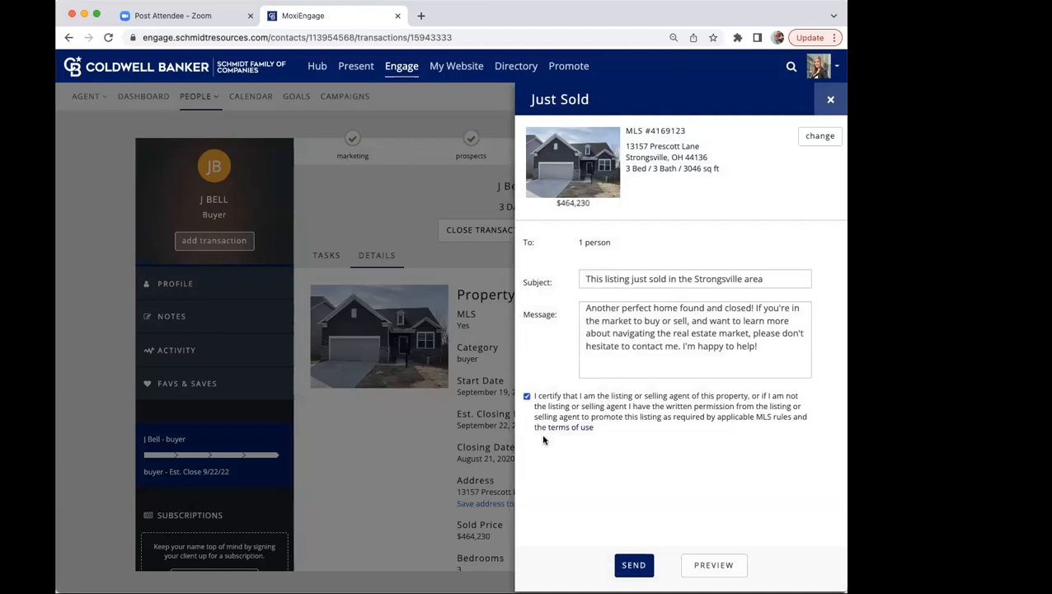
click(712, 562)
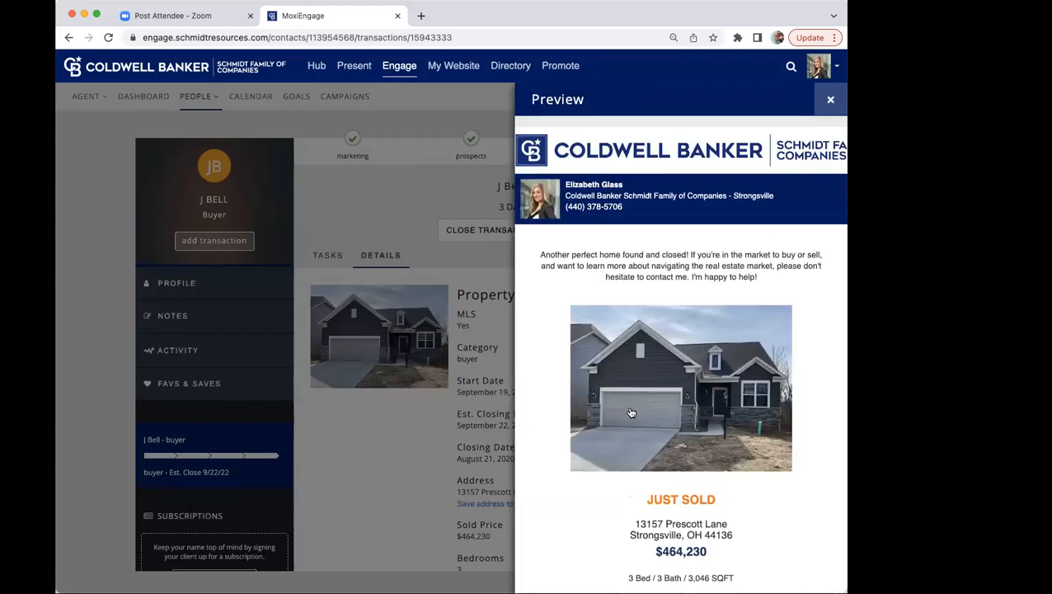
scroll(631, 414, down, 5)
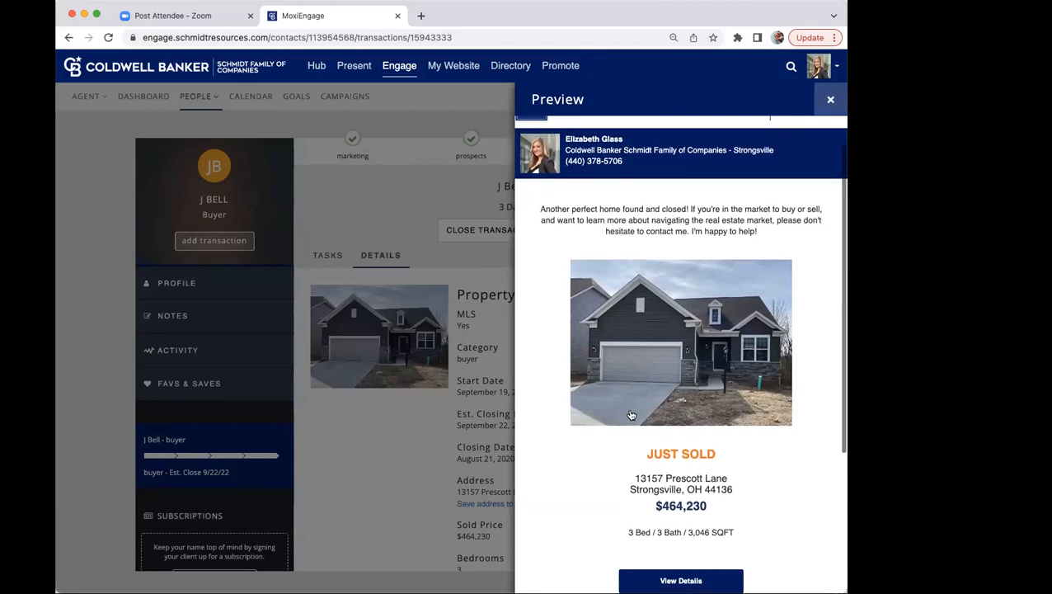
scroll(630, 414, up, 5)
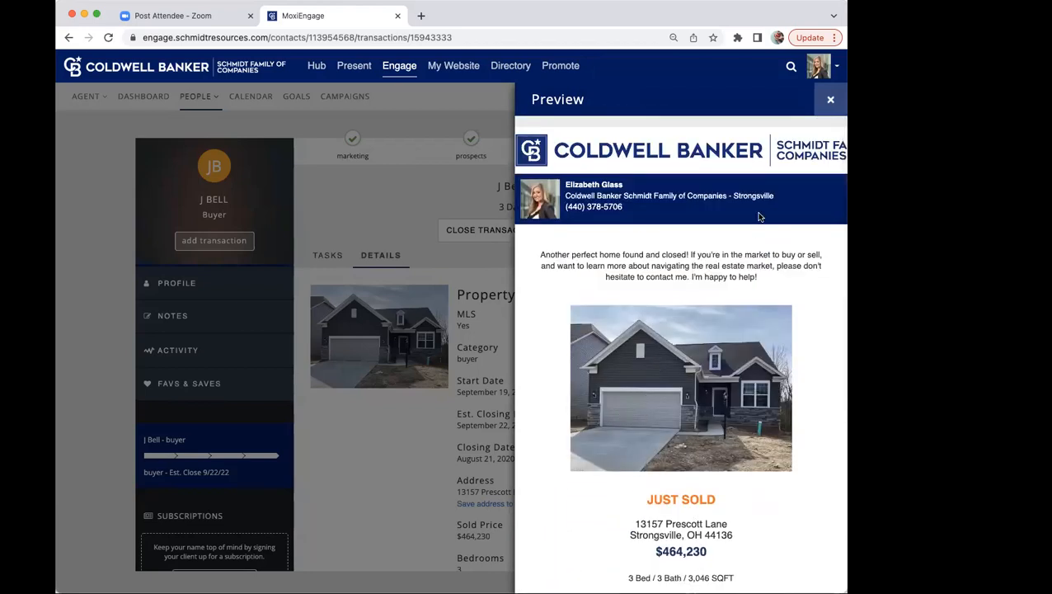
click(827, 105)
click(826, 105)
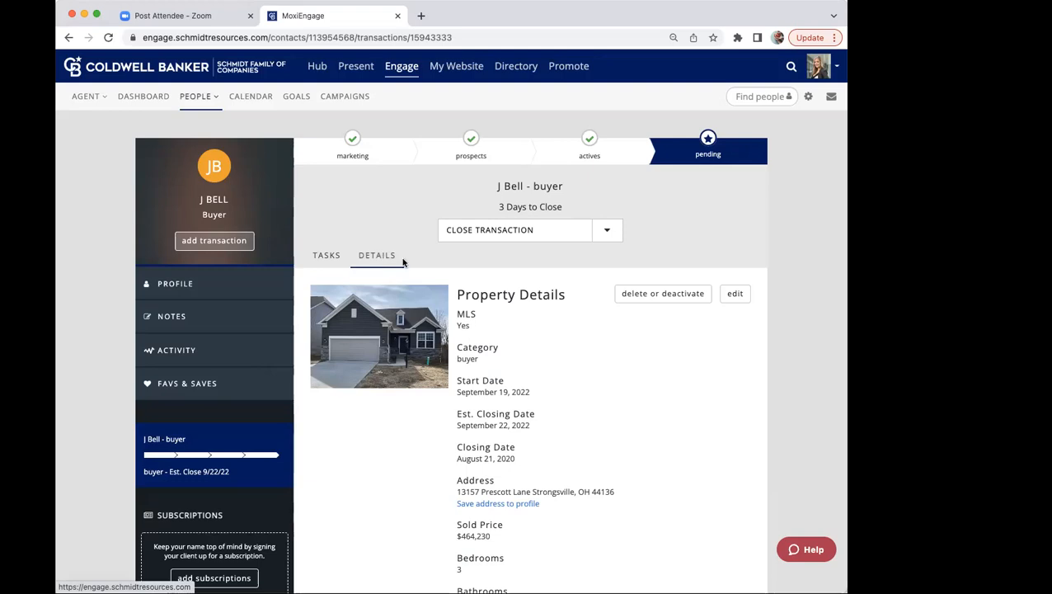
Step: Edit the pending transaction, switch it to a Non-MLS transaction and set its closing price to $750.00
click(733, 296)
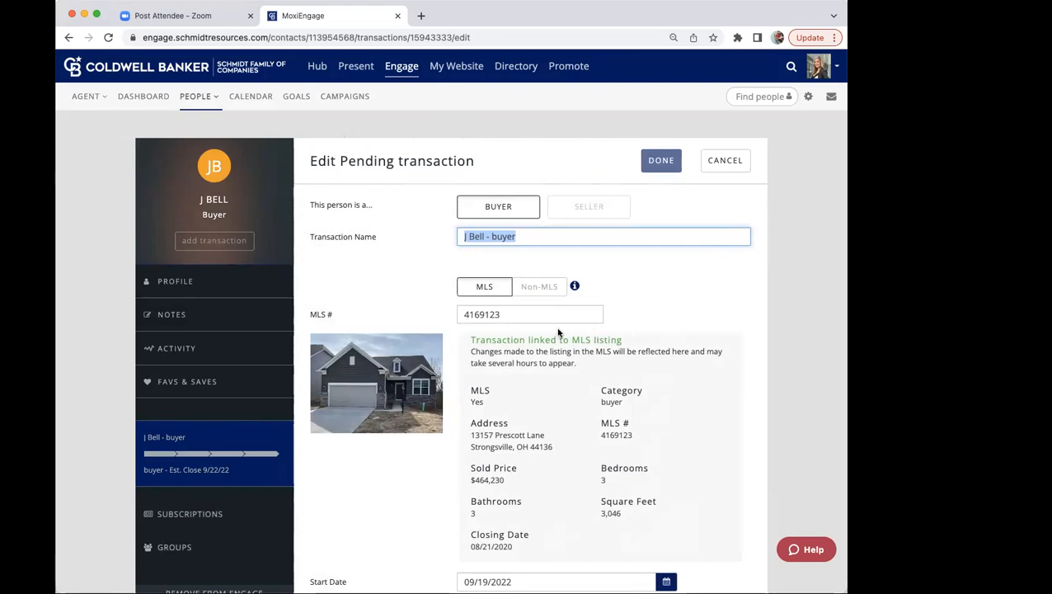
click(540, 287)
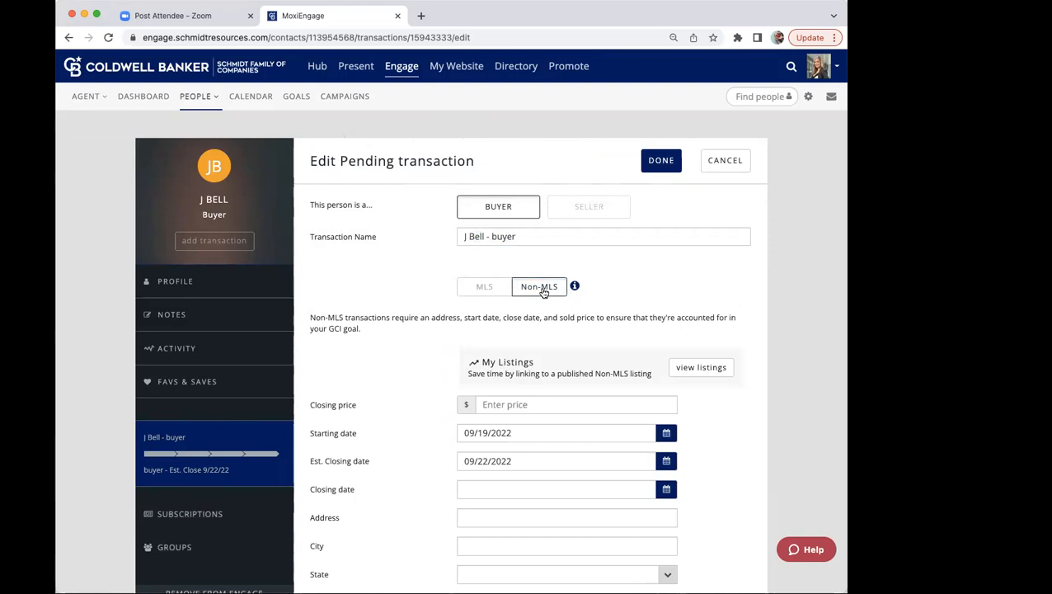
scroll(544, 292, down, 2)
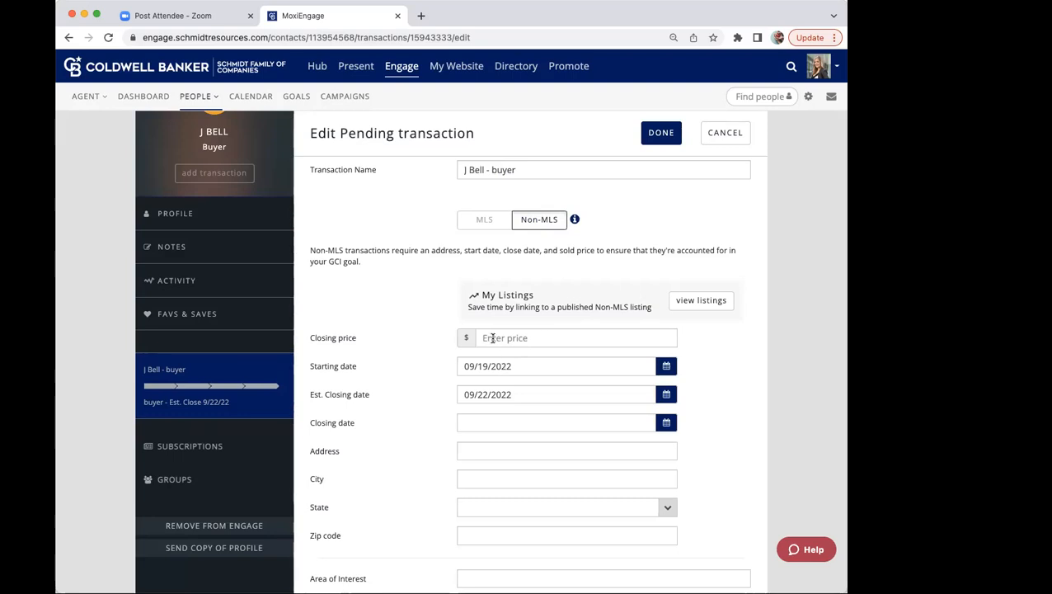
click(492, 337)
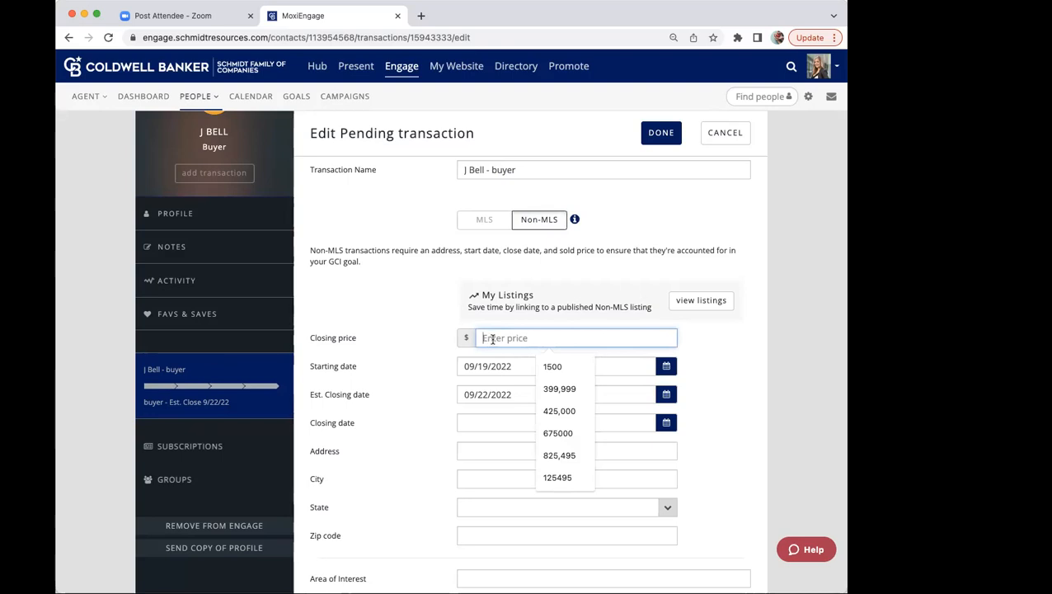
text(750)
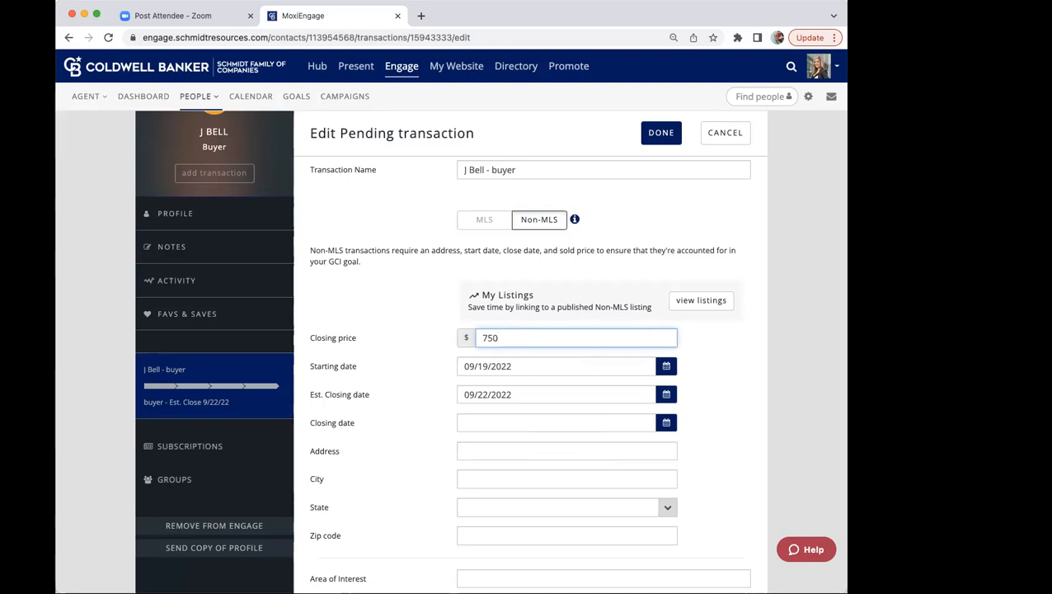
text(.00)
Step: Fill in the property's street address, city, state and zip code for the Non-MLS transaction
scroll(492, 346, up, 2)
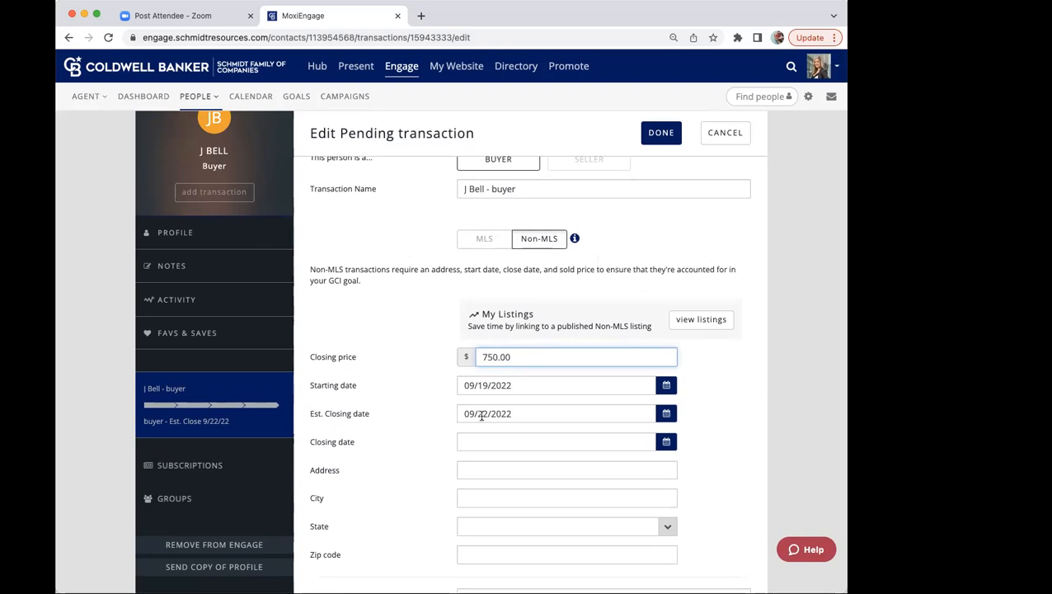
scroll(481, 415, down, 5)
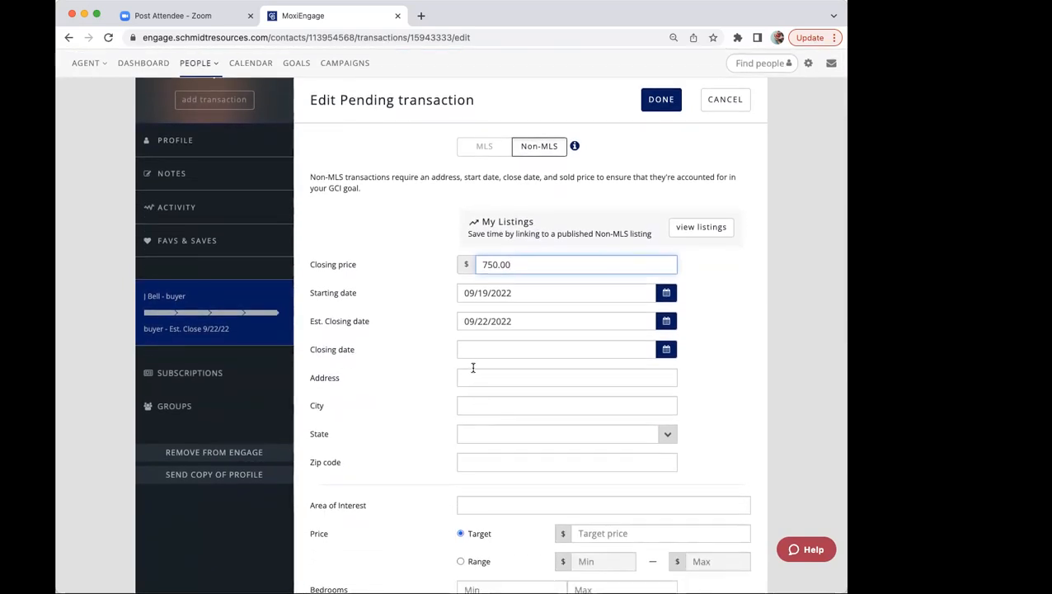
click(472, 376)
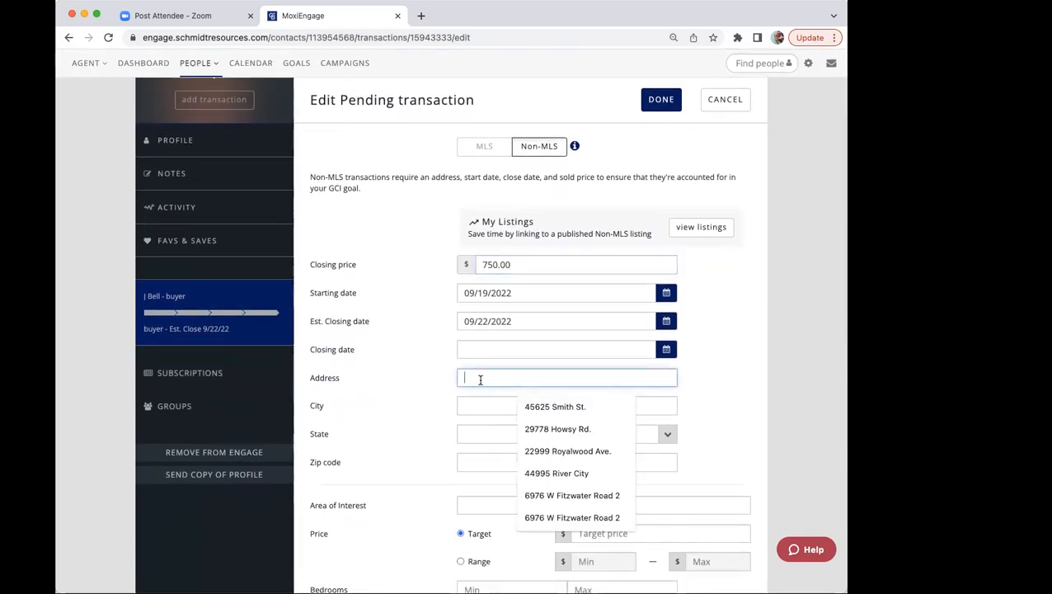
text(123)
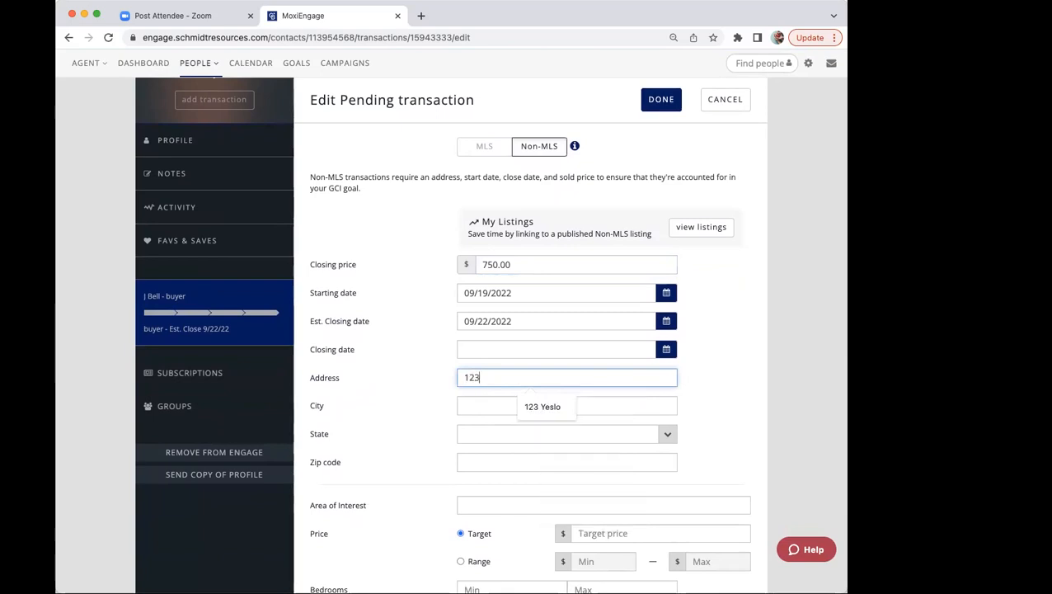
text( Test )
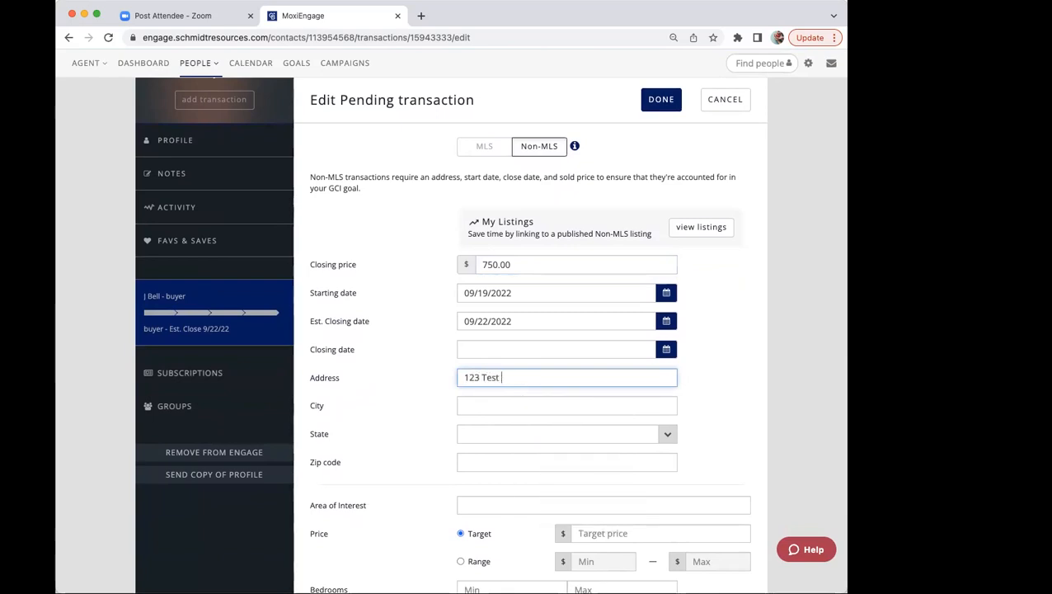
text(St)
key(Tab)
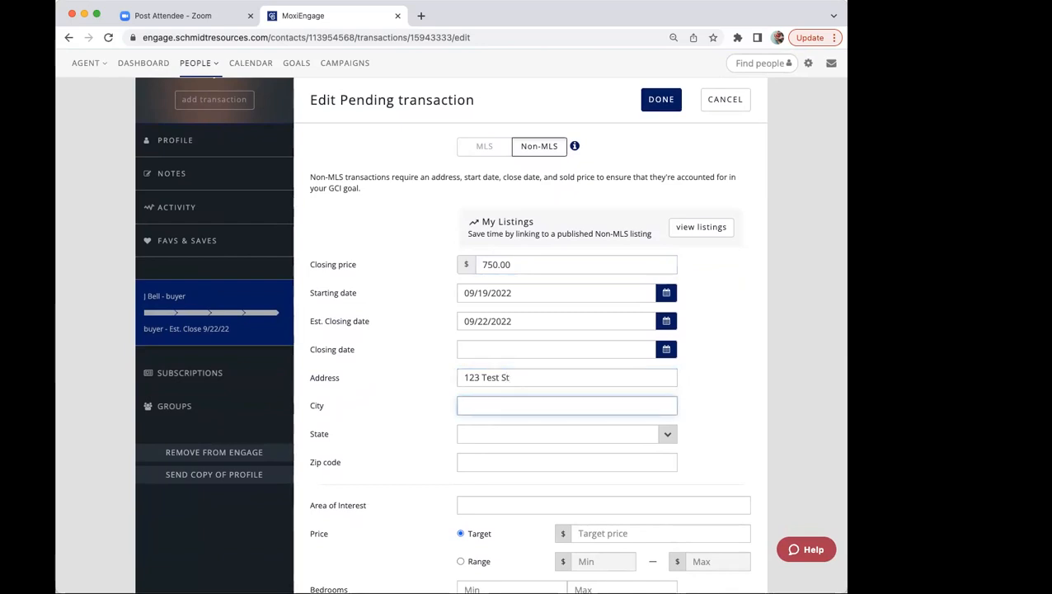
text(B)
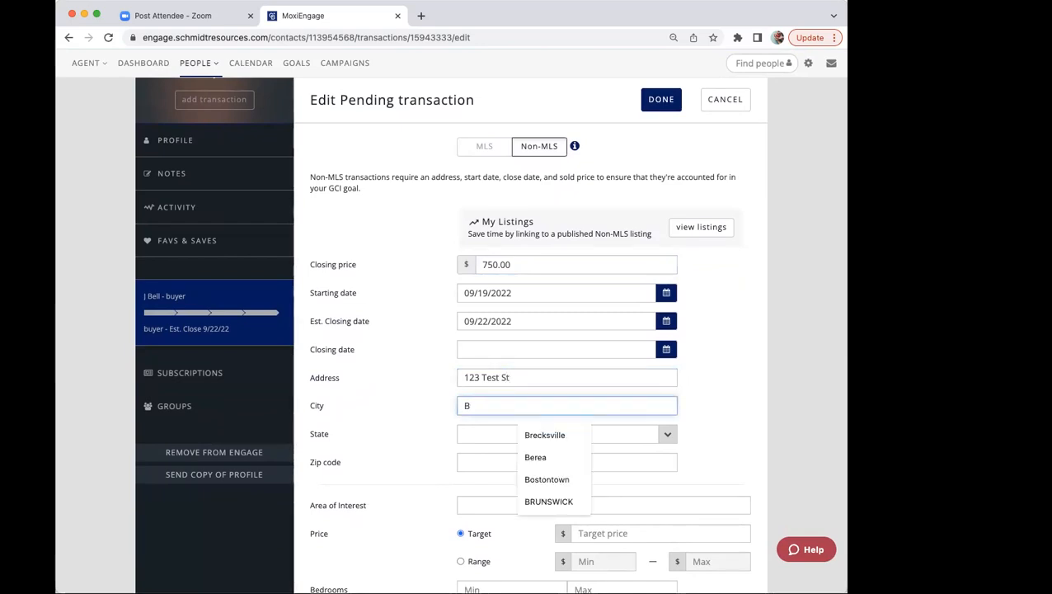
click(539, 432)
click(539, 433)
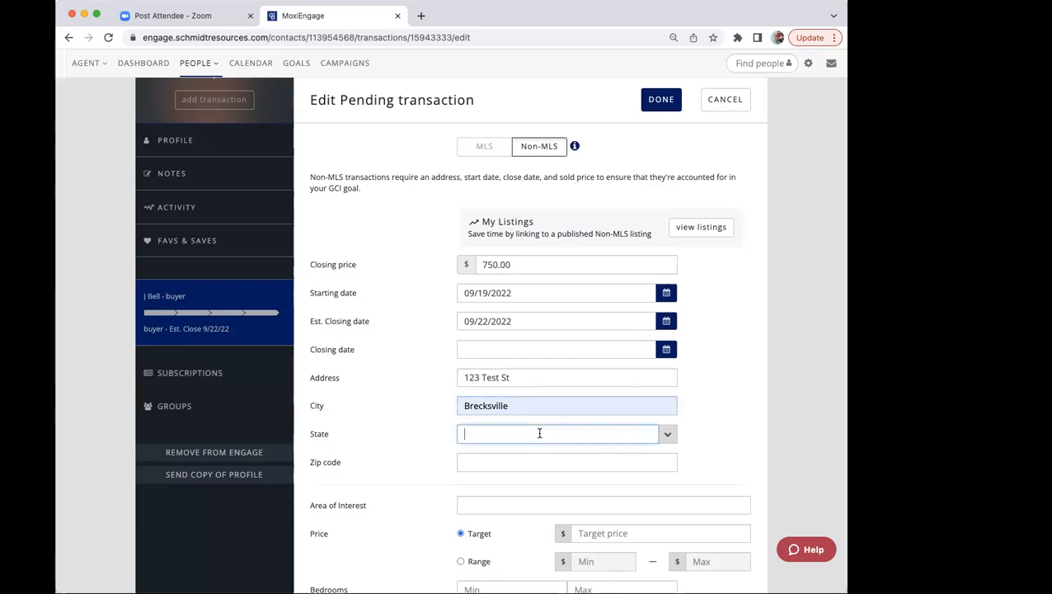
text(OH)
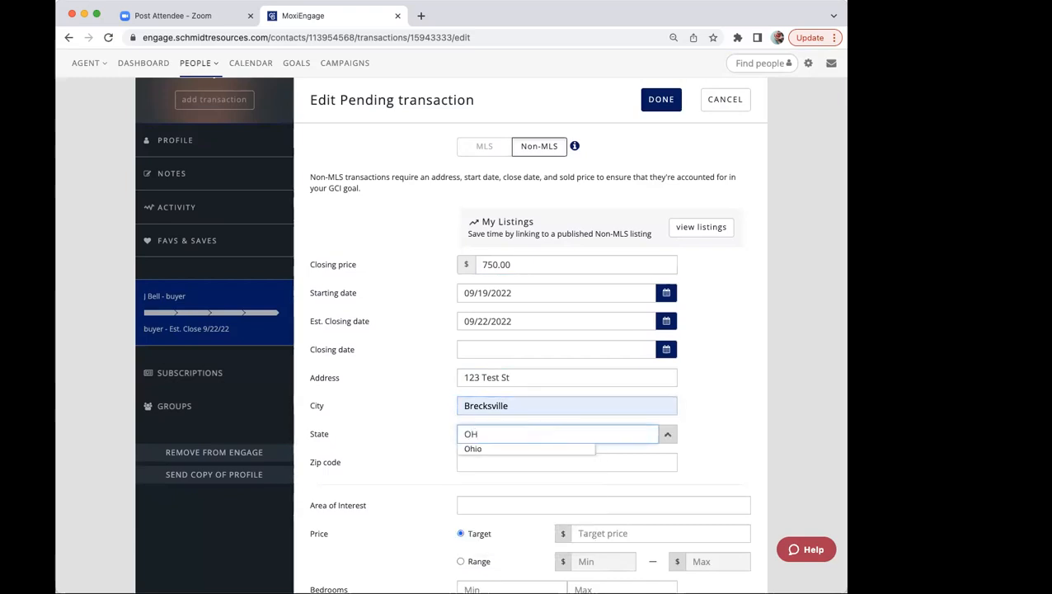
click(526, 453)
click(519, 460)
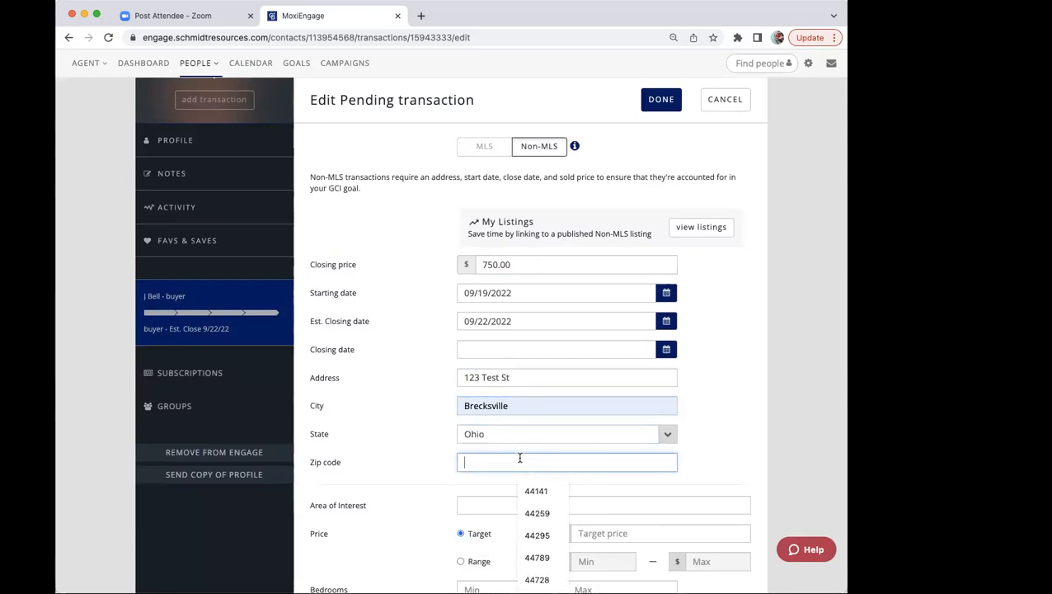
click(530, 491)
Step: Change the transaction's commission to a flat fee of $750.00
scroll(530, 491, down, 2)
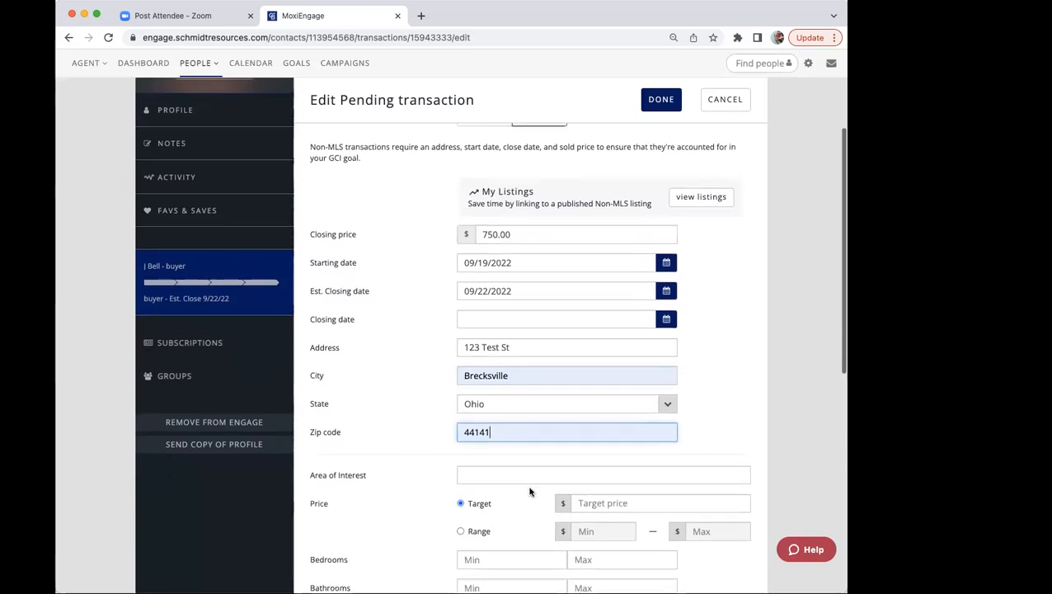
scroll(530, 492, down, 2)
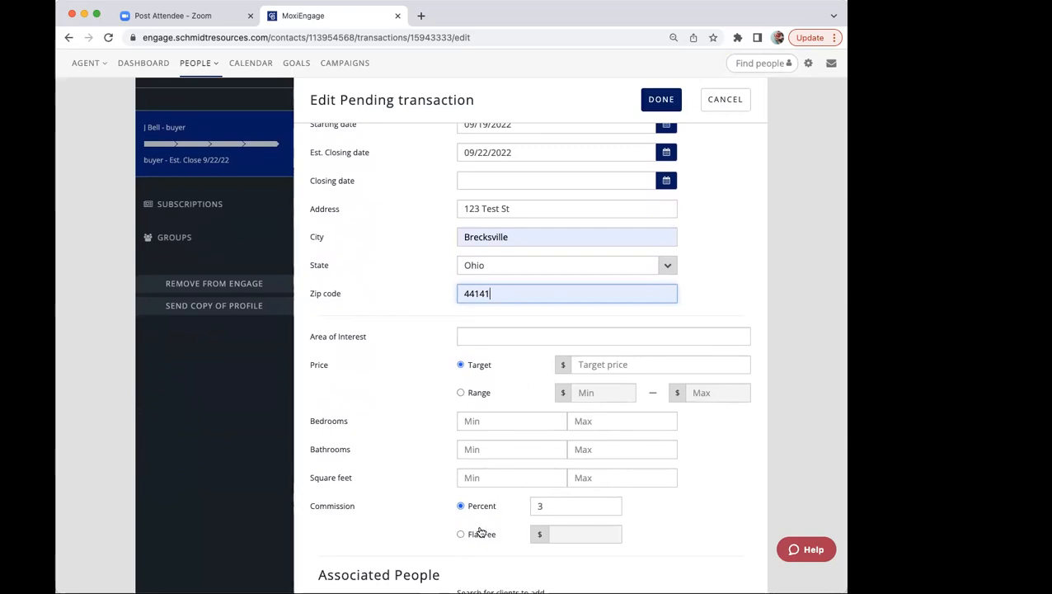
scroll(481, 527, down, 2)
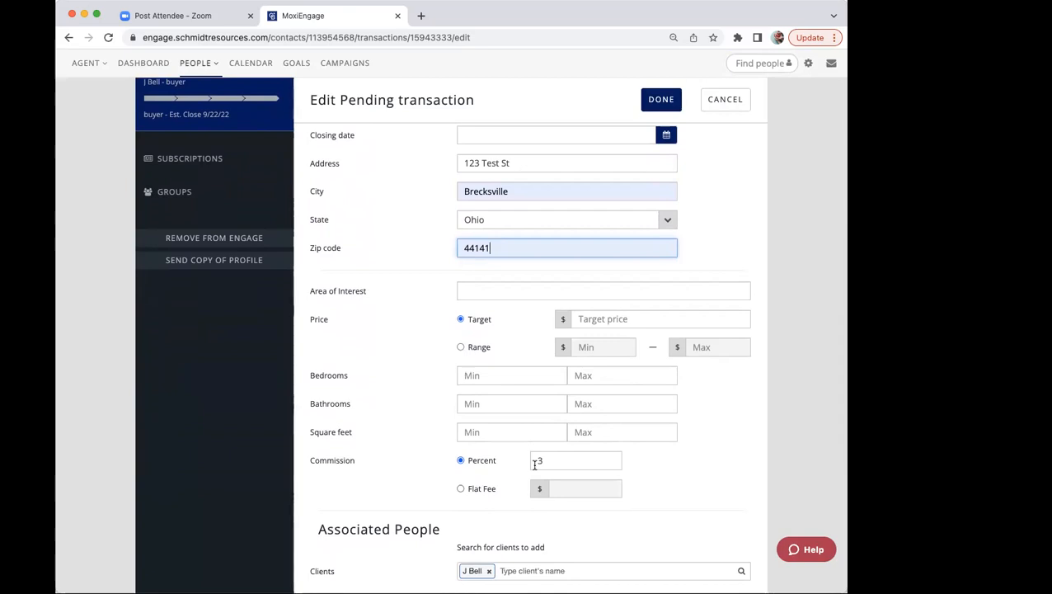
click(461, 489)
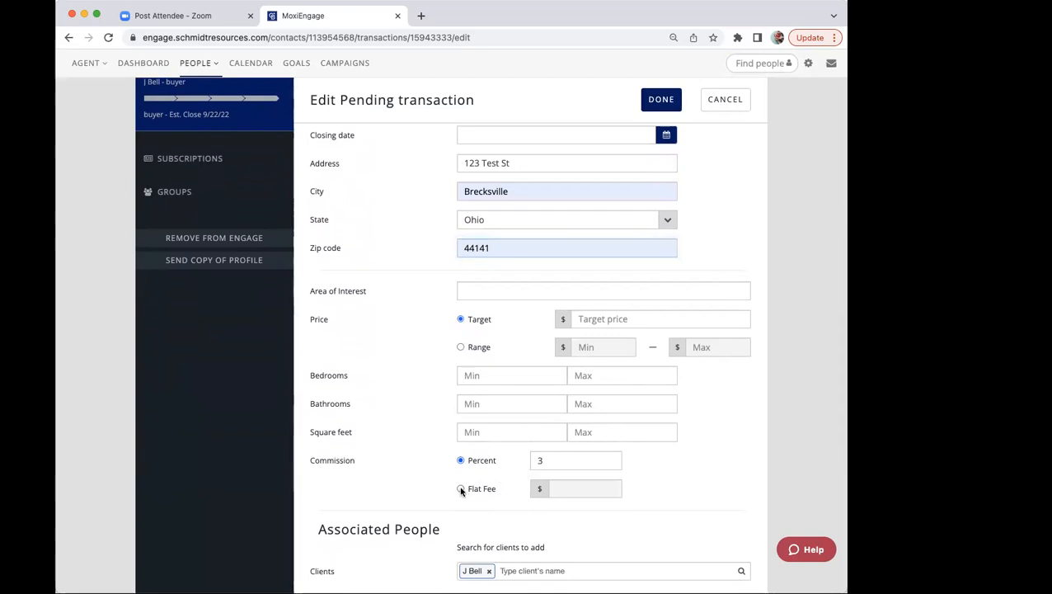
click(565, 486)
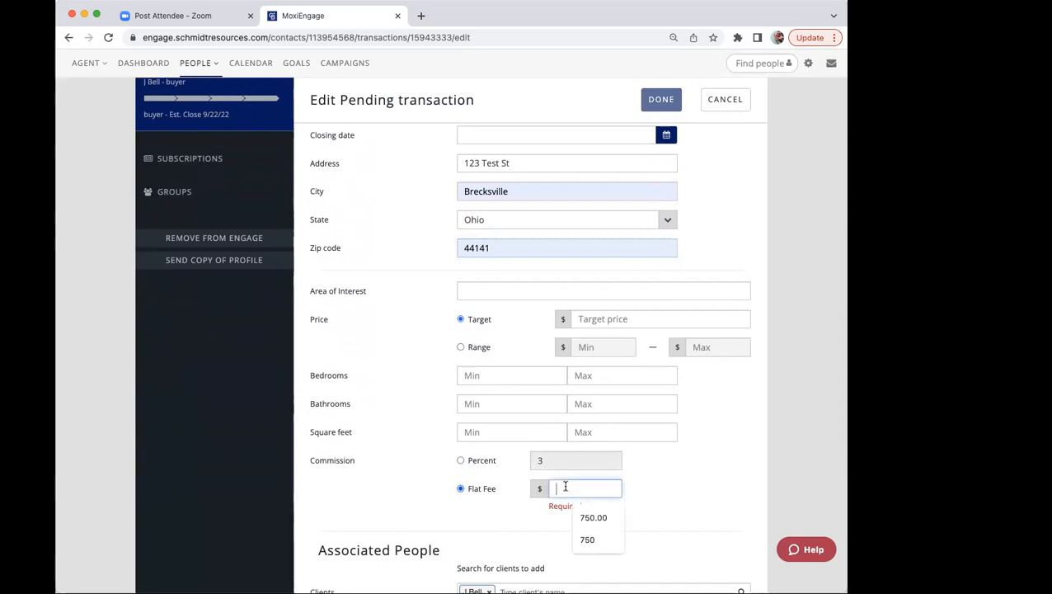
click(586, 516)
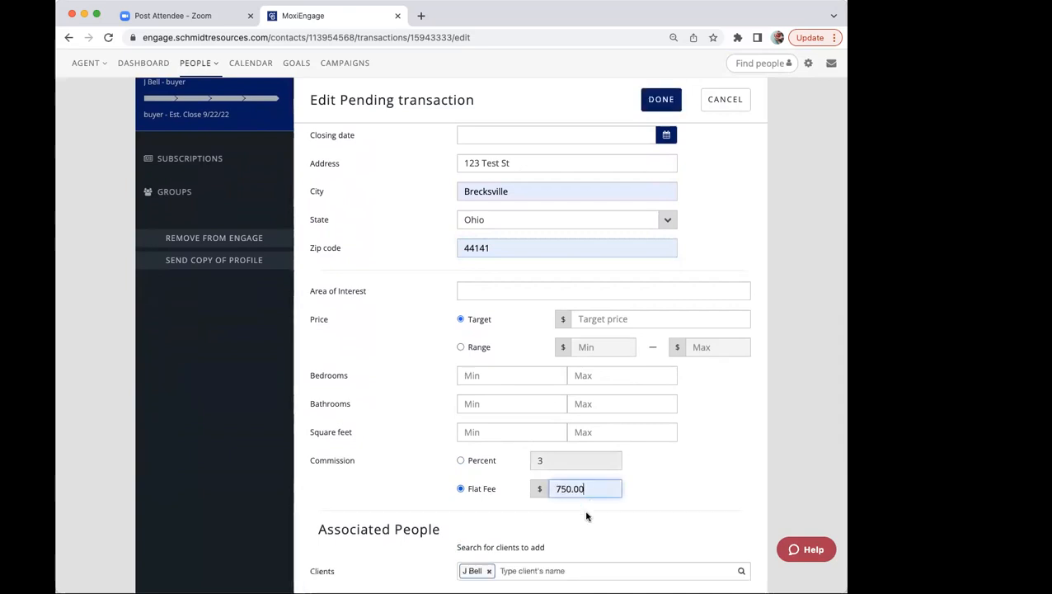
Step: Choose to create a Dotloop loop for the transaction, save the edits and dismiss the Dotloop connection request
scroll(587, 517, down, 1)
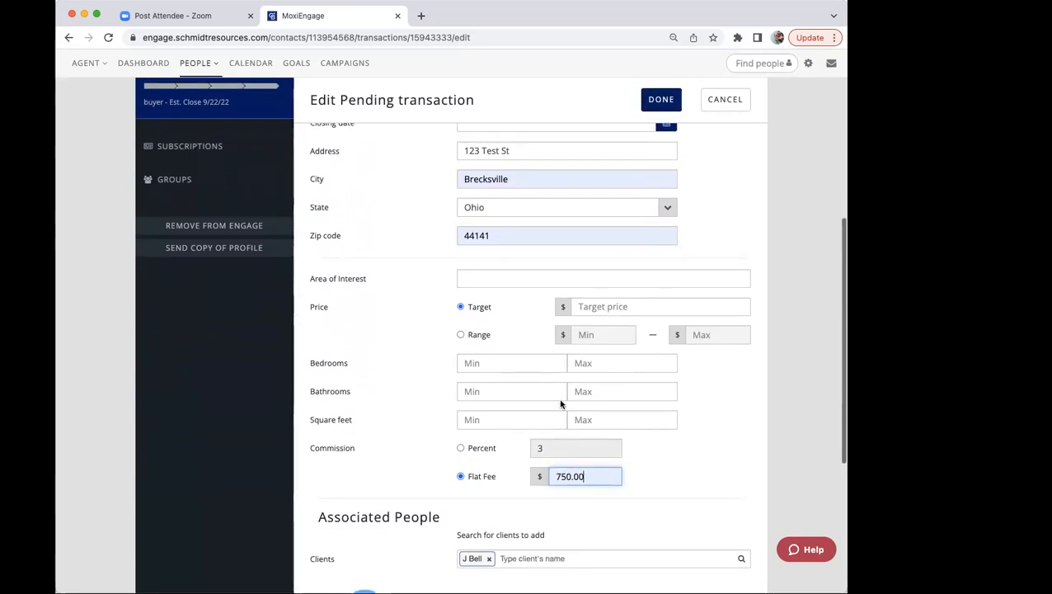
scroll(555, 298, down, 1)
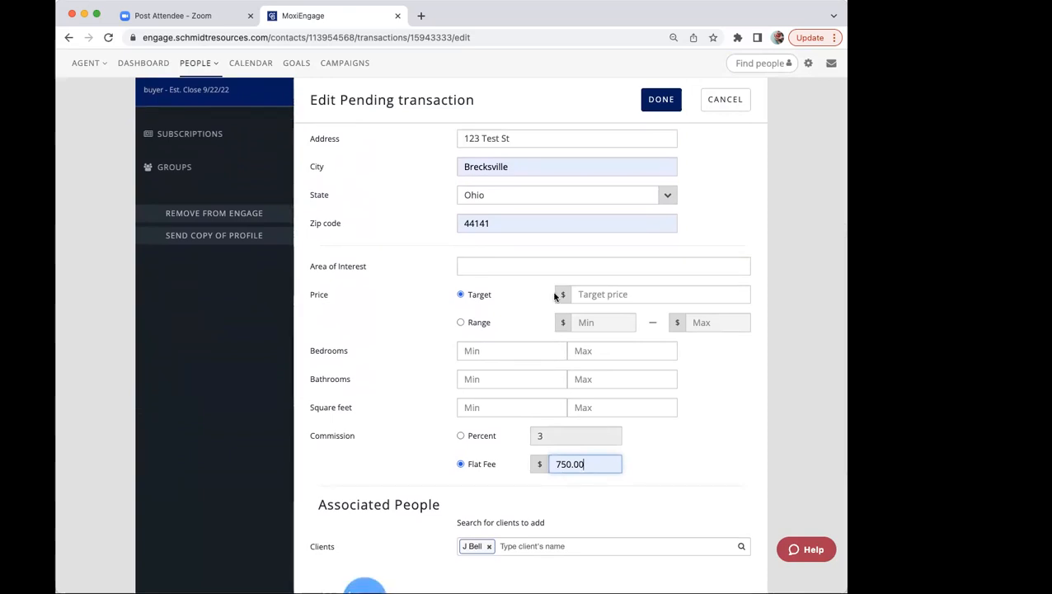
scroll(555, 297, down, 2)
scroll(554, 297, down, 5)
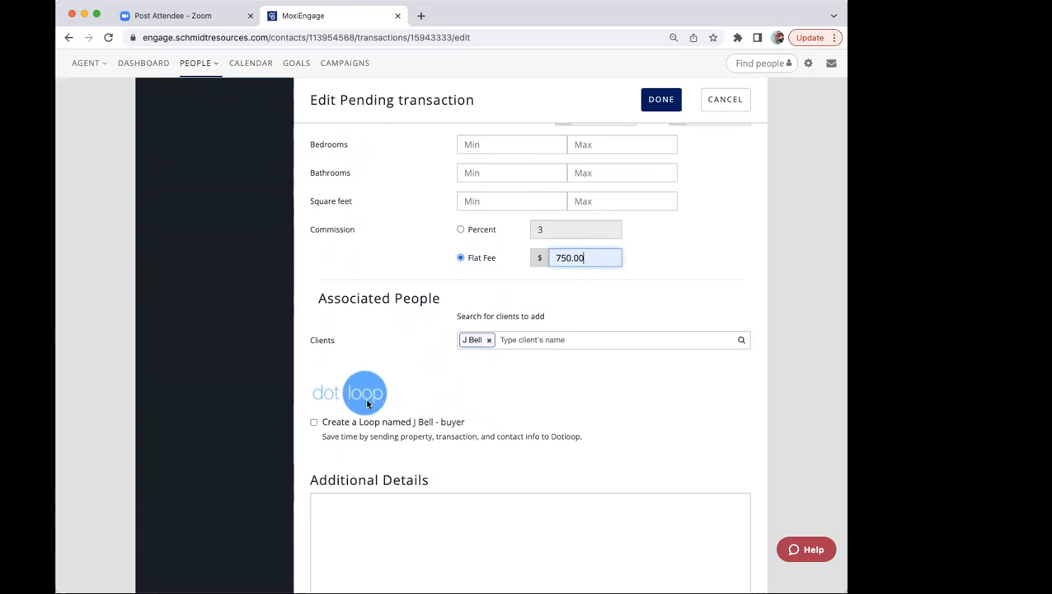
click(315, 421)
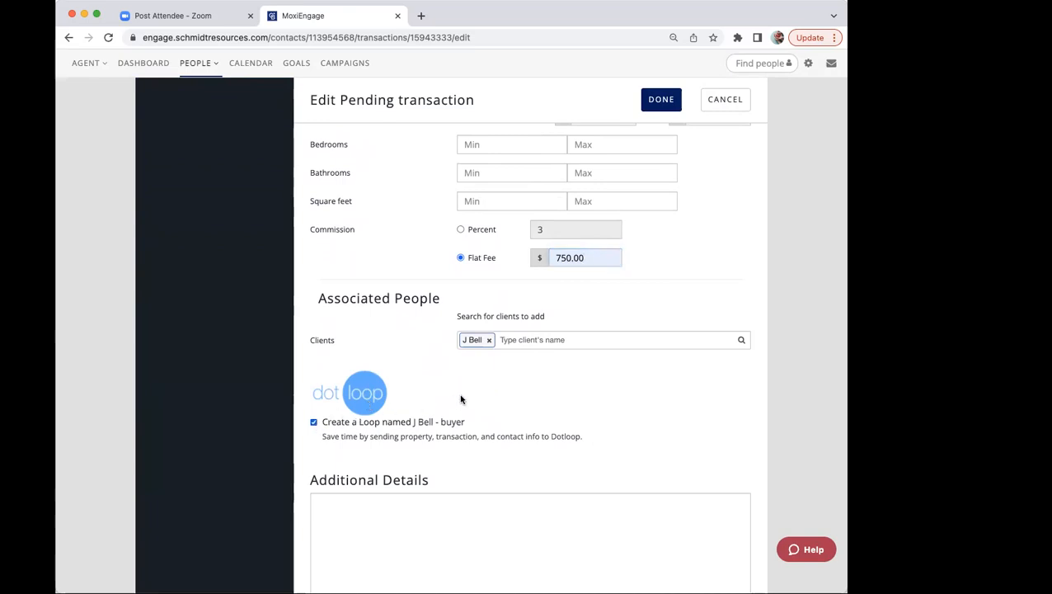
click(656, 100)
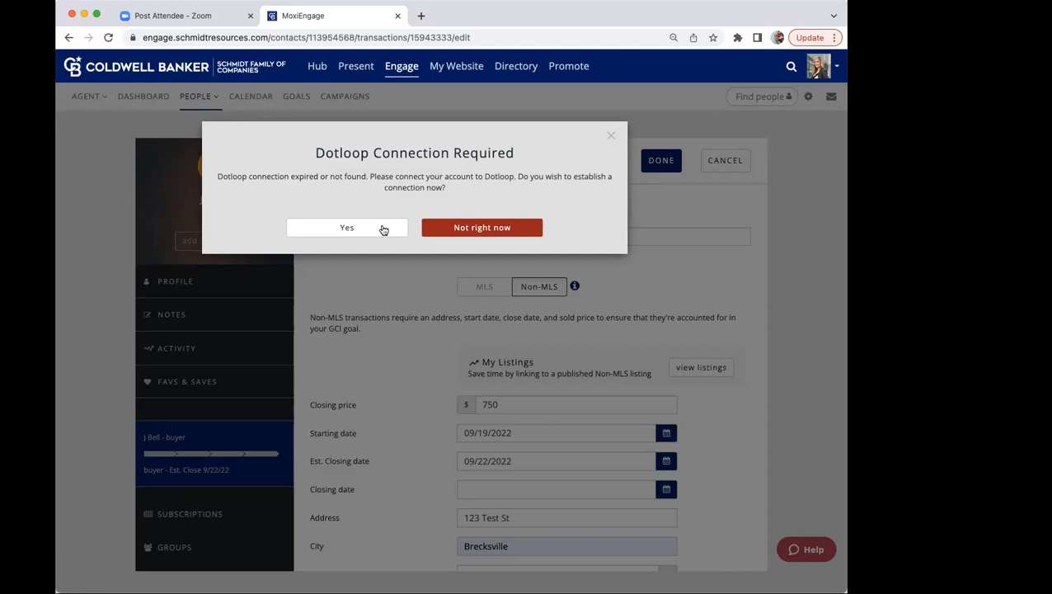
click(610, 137)
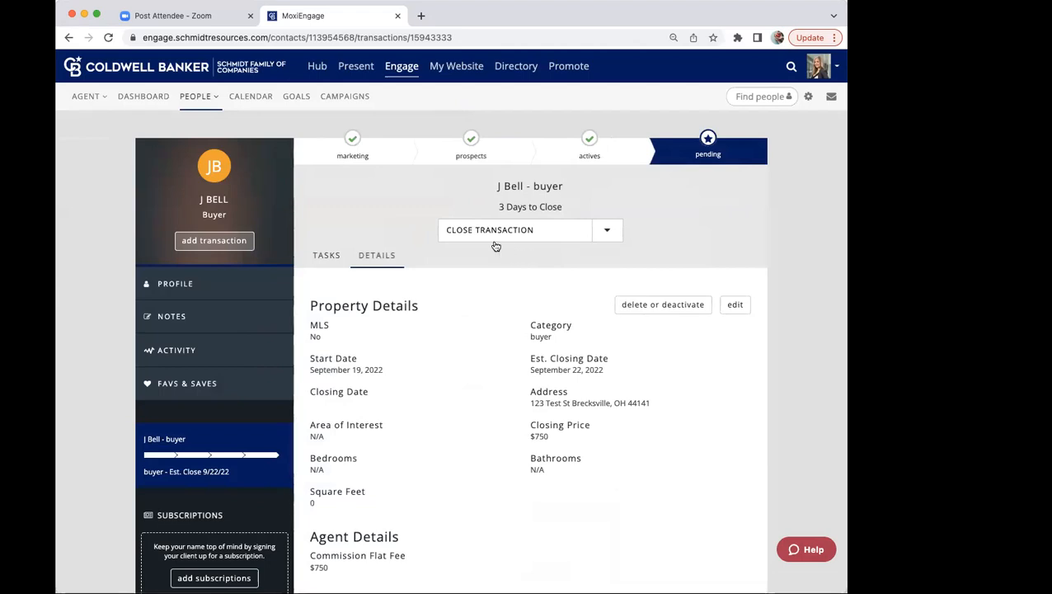
Step: Check the closed transactions counted toward the GCI goal, and reopen the buyer's pending transaction from the people list
click(294, 99)
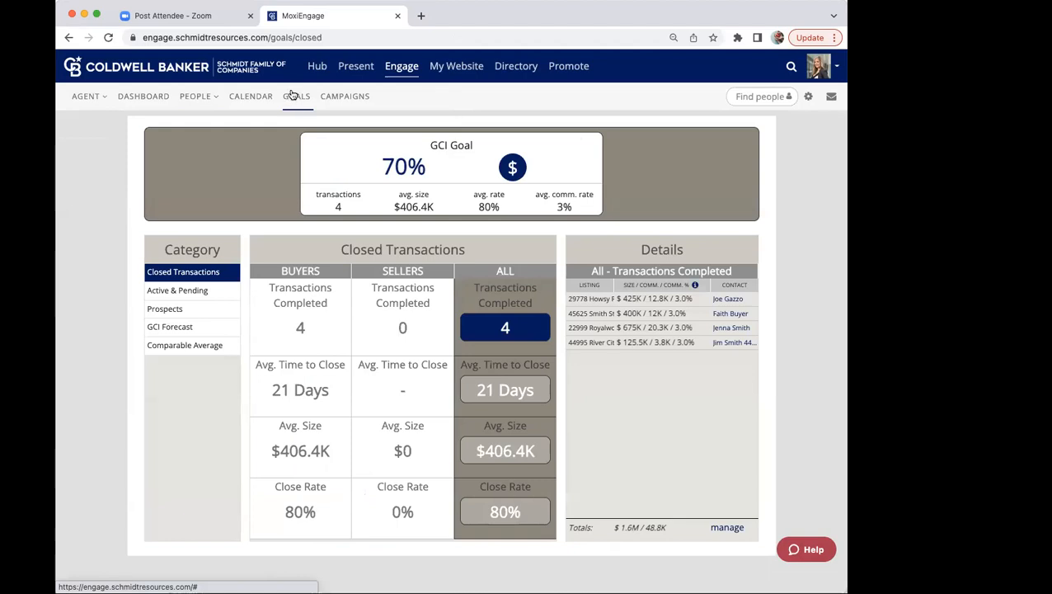
mouse_move(202, 100)
click(212, 152)
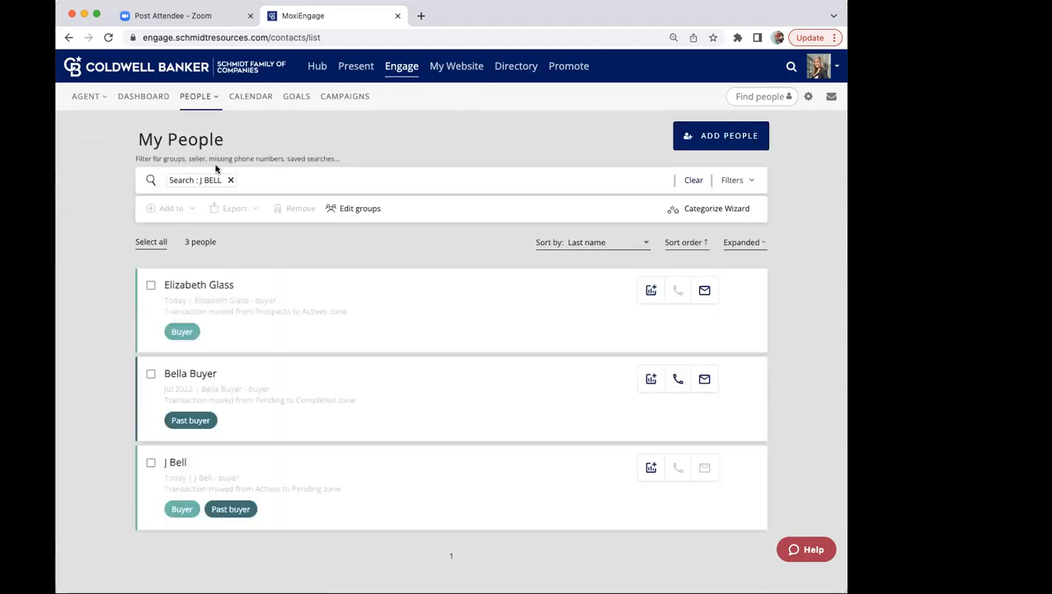
click(174, 463)
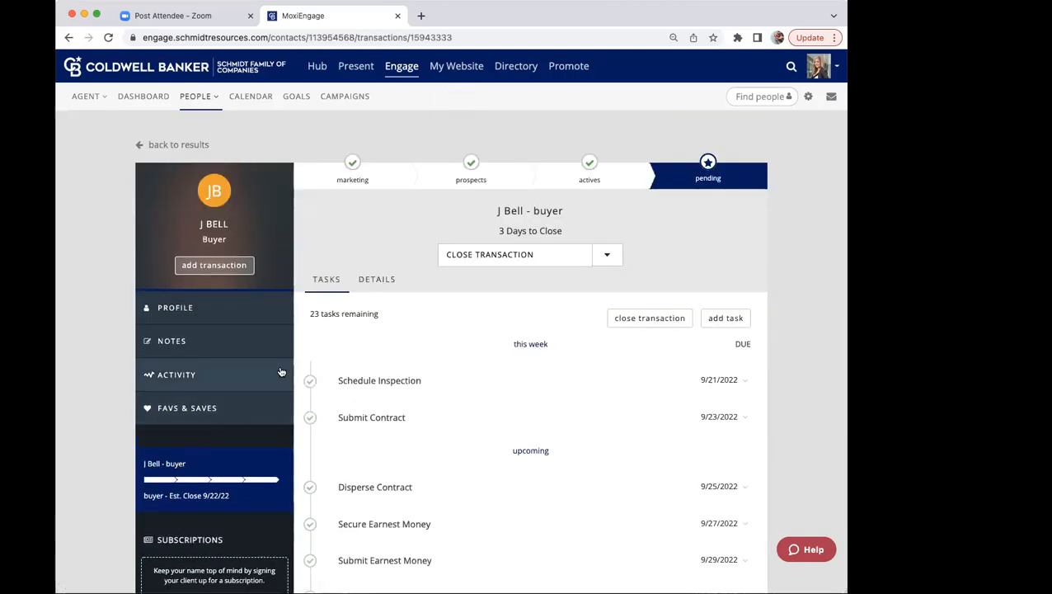
Step: Close the pending Non-MLS transaction with a closing date of September 19, 2022, and acknowledge the confirmation
click(479, 261)
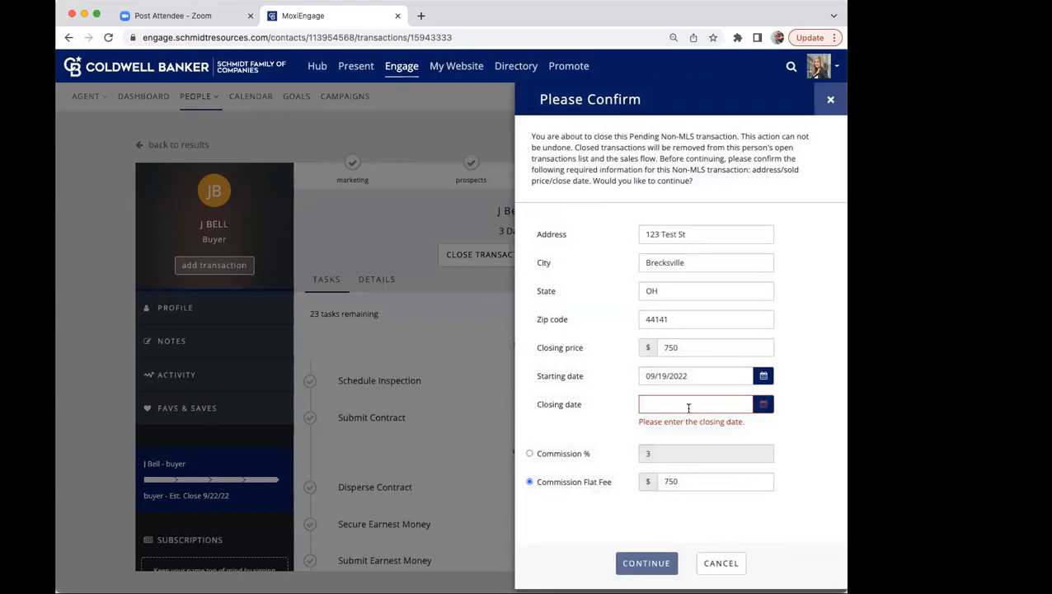
click(760, 405)
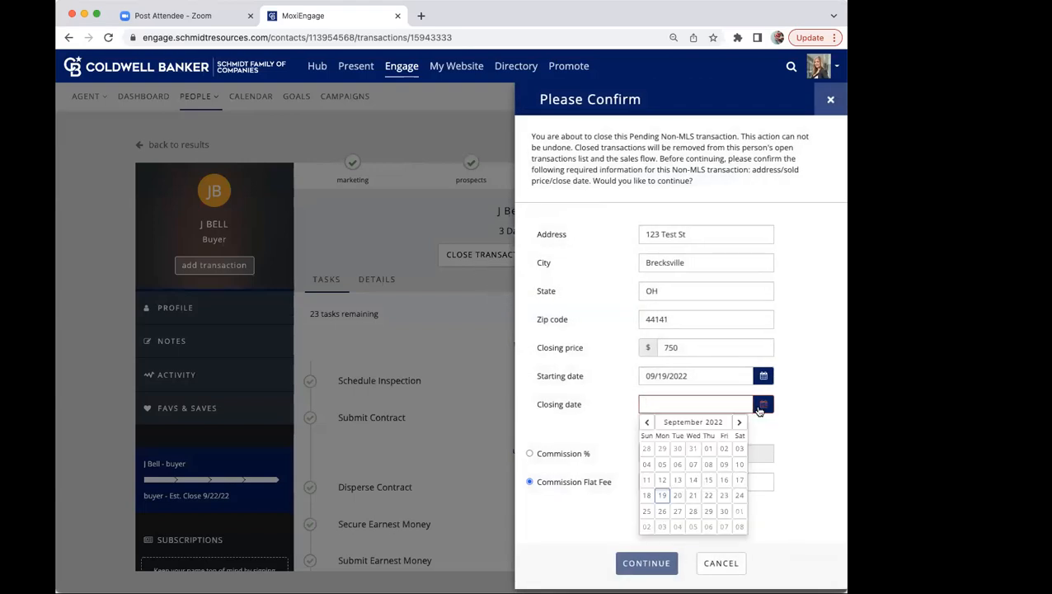
click(663, 496)
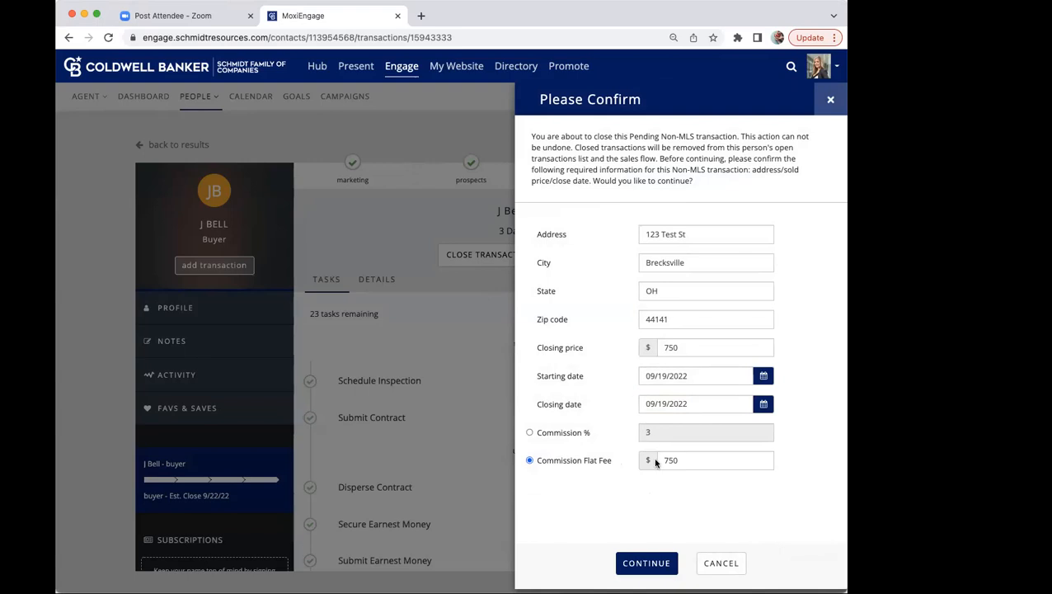
click(648, 568)
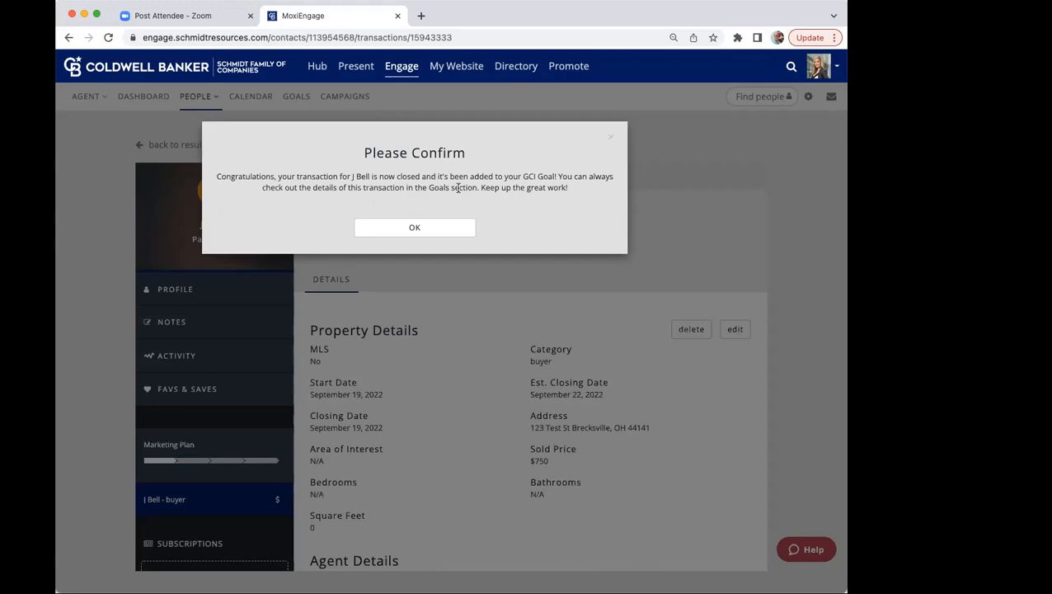
click(425, 230)
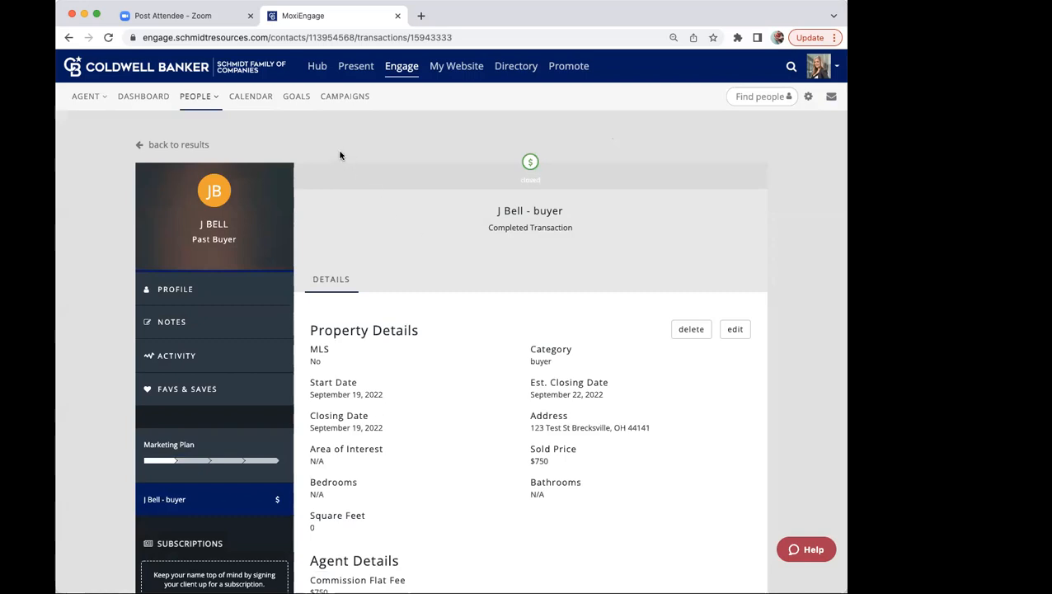
Step: Open the 123 Test St transaction from the closed transactions counted toward the GCI goal and permanently delete it
click(297, 96)
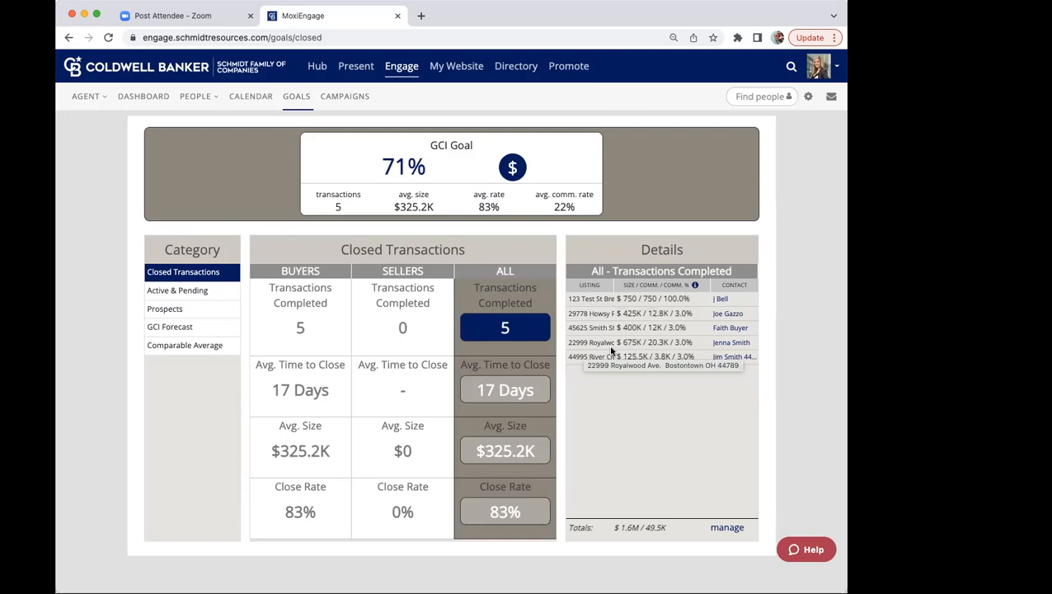
click(721, 300)
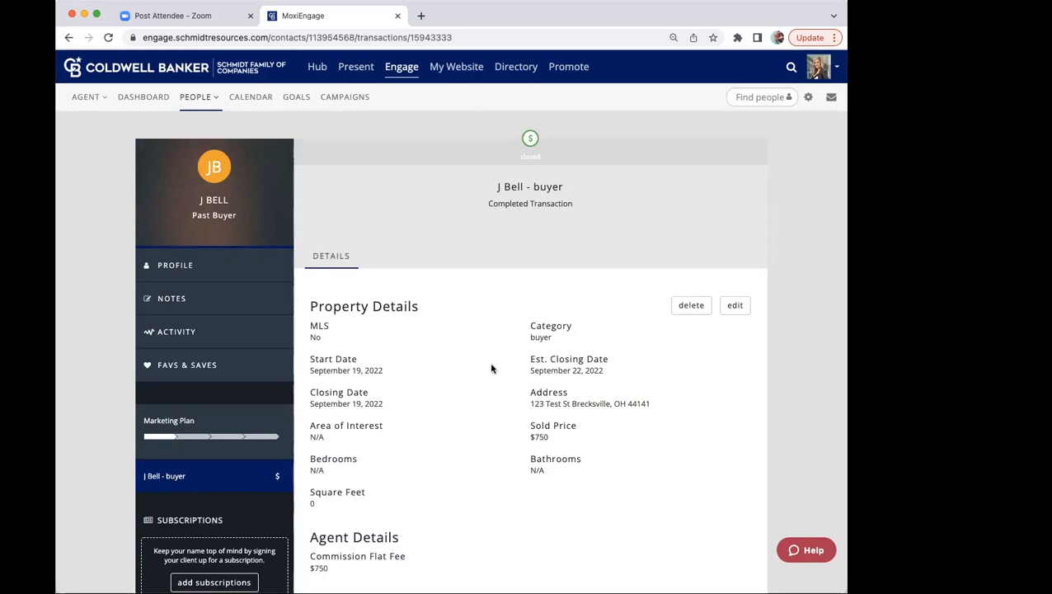
click(688, 307)
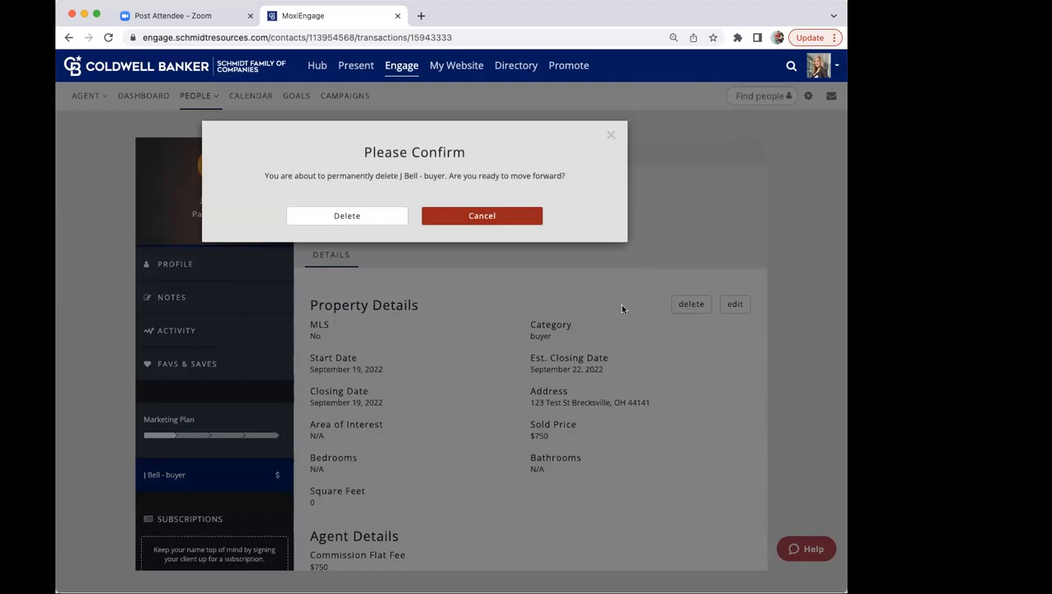
click(337, 214)
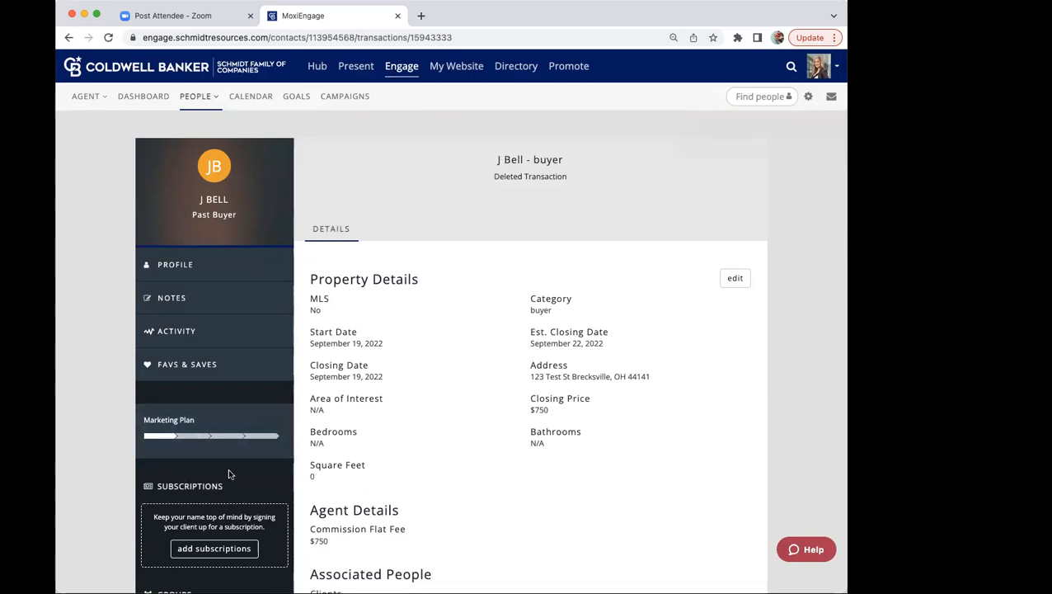
Step: Open the past buyer's marketing plan and bring up the form for making this person a prospect again
click(206, 456)
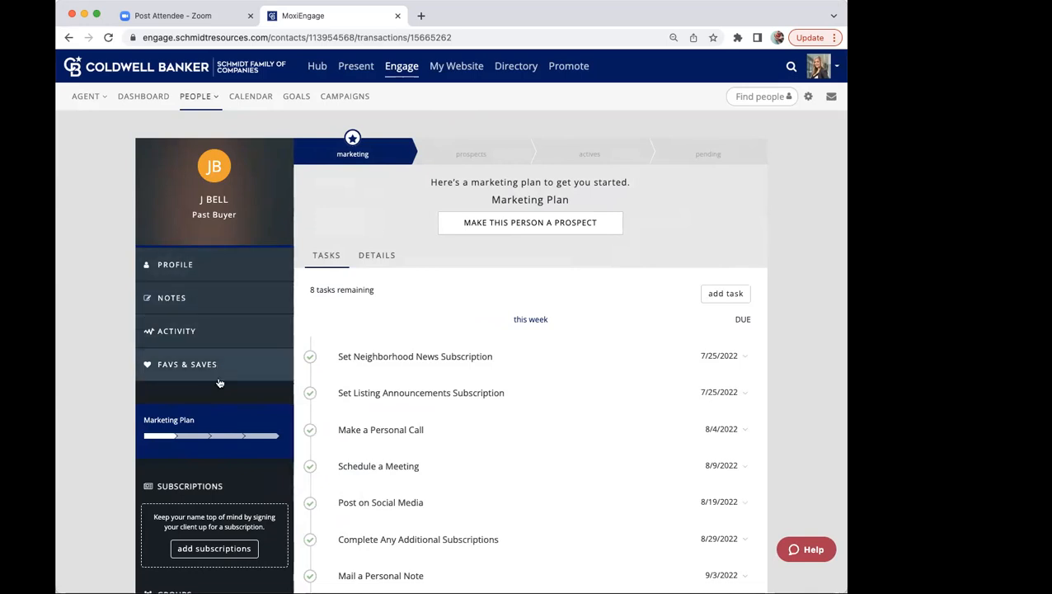
click(487, 234)
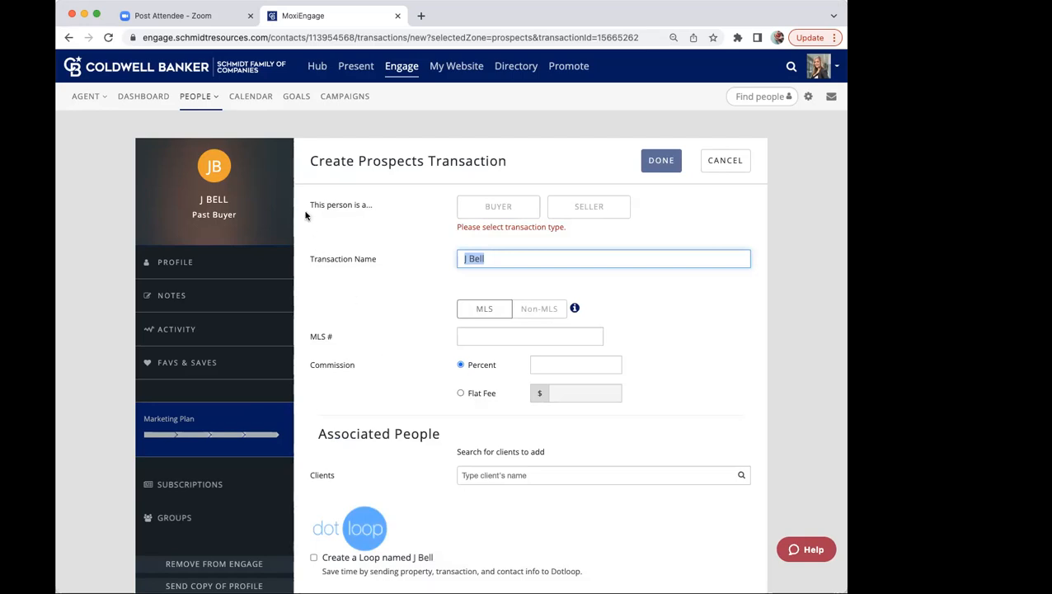
scroll(303, 191, down, 1)
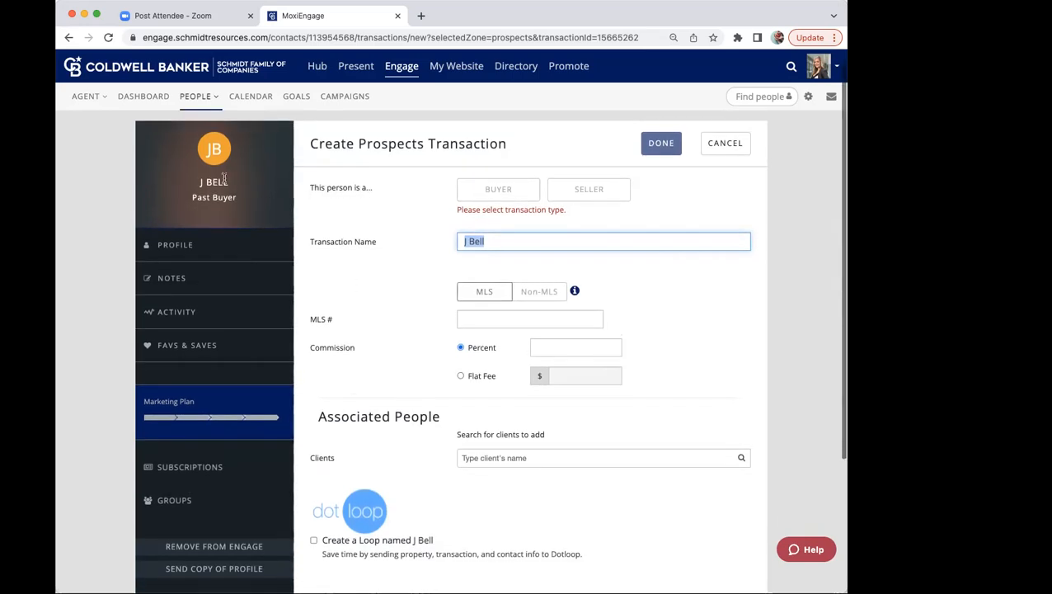
scroll(220, 182, down, 1)
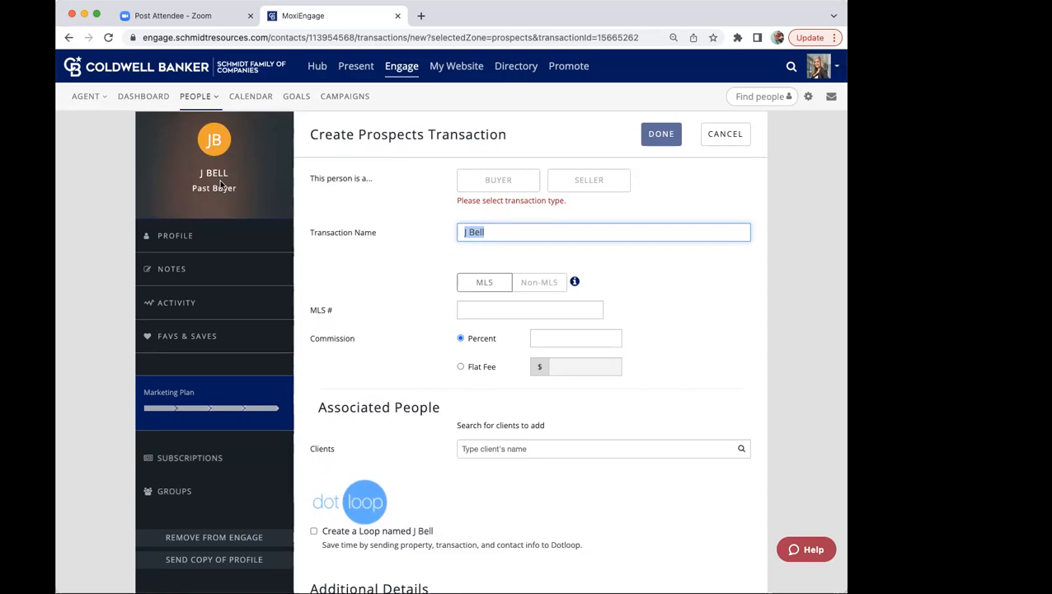
Step: Check the closed transactions on the goals page and look at the GCI goal and commission rate options in the settings
click(299, 97)
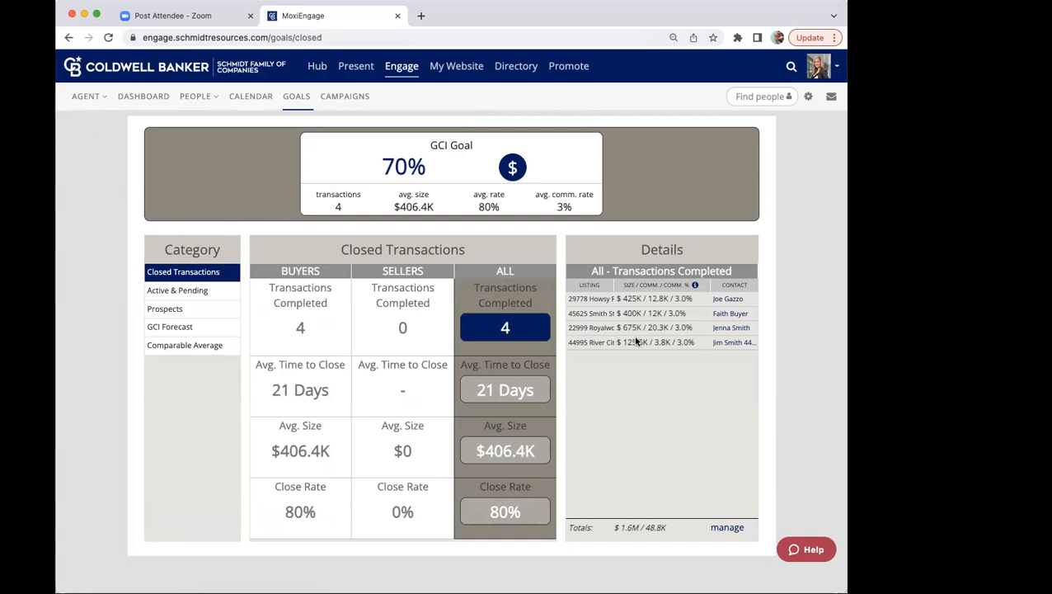
mouse_move(614, 342)
click(808, 98)
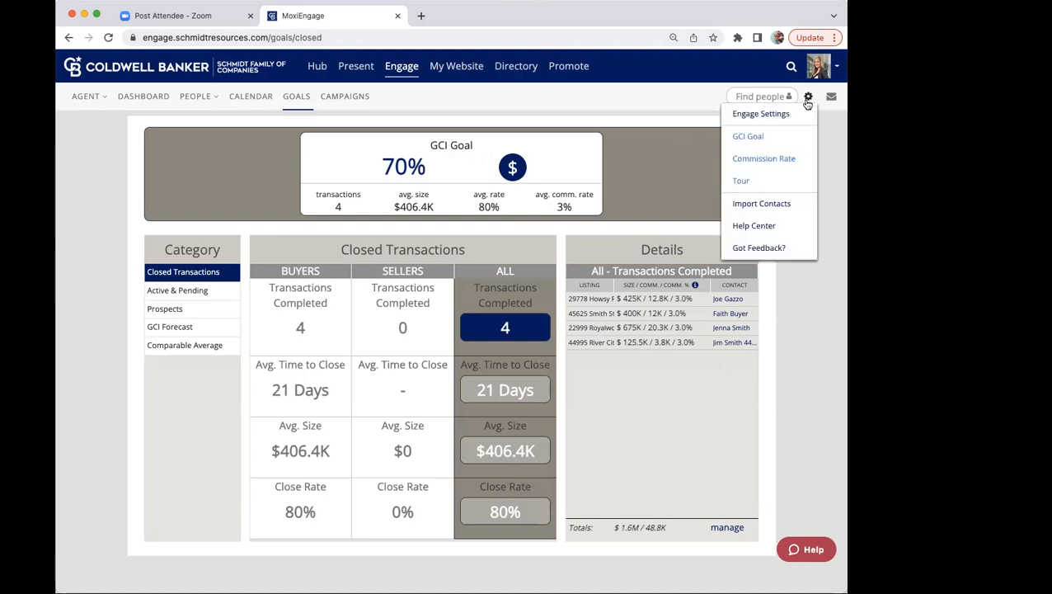
click(748, 137)
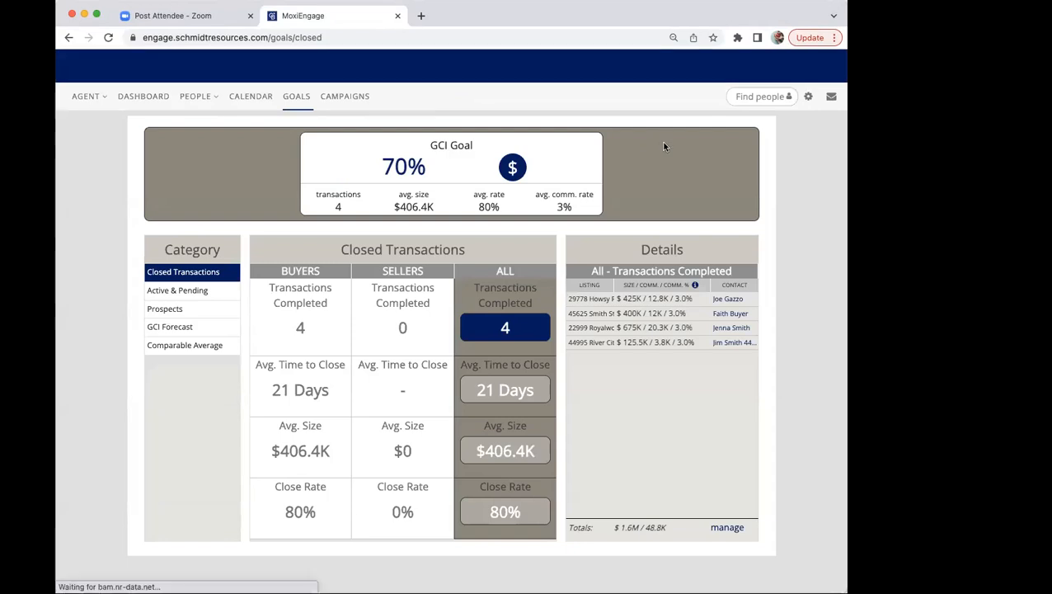
click(807, 97)
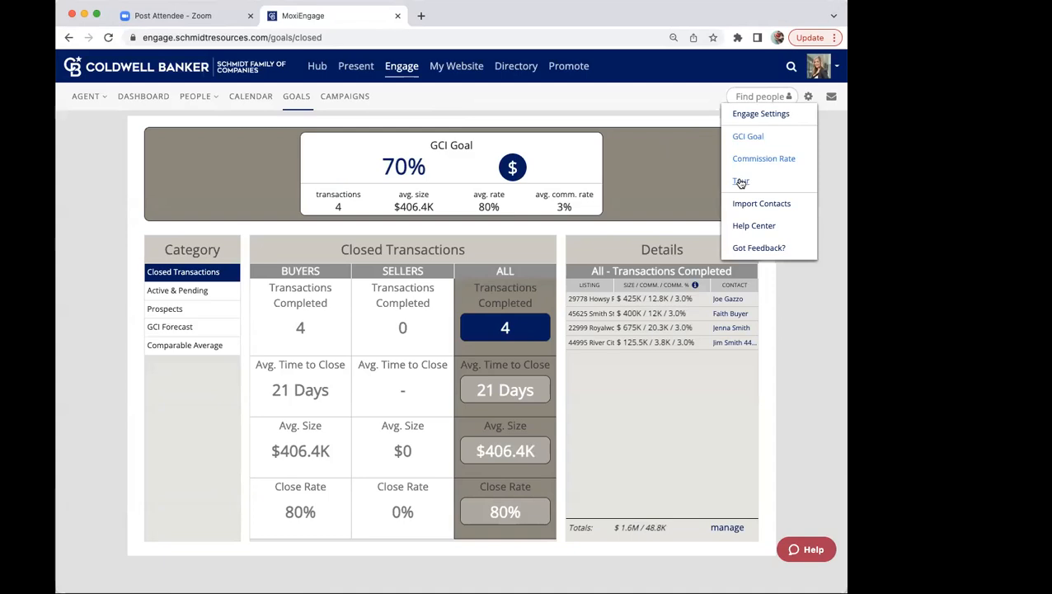
click(693, 163)
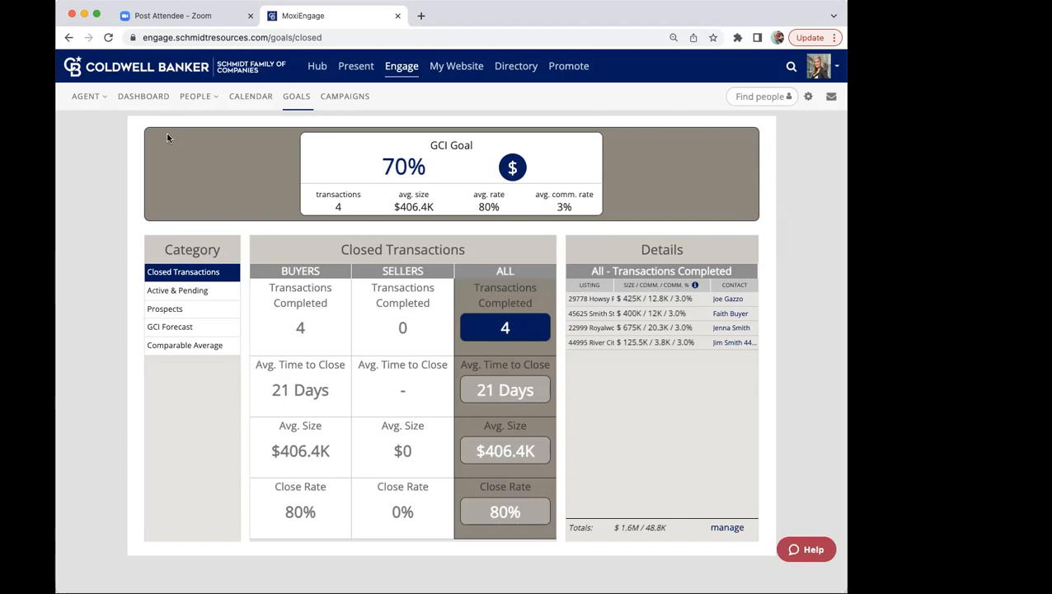
Step: Search My People by the contact's first name and open the buyer whose transaction moved from Prospects to Actives today
click(198, 96)
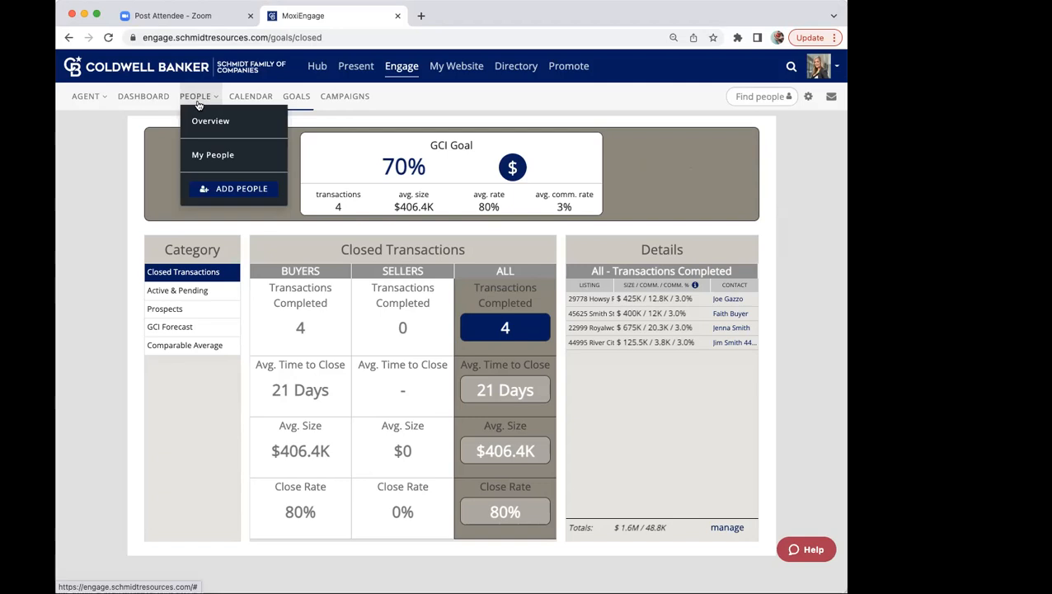
click(207, 155)
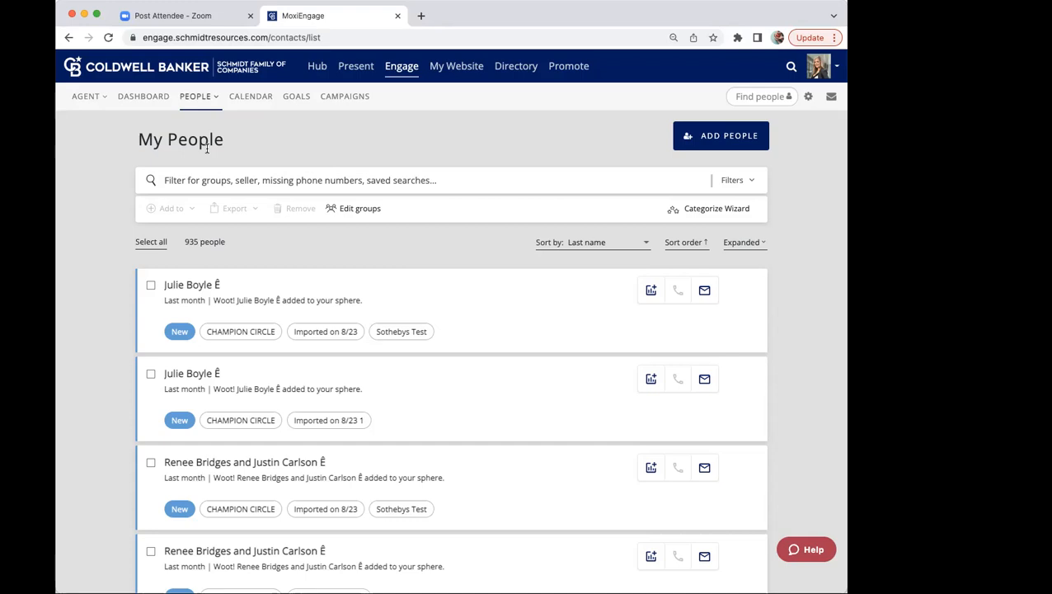
click(215, 174)
text(ELIZA)
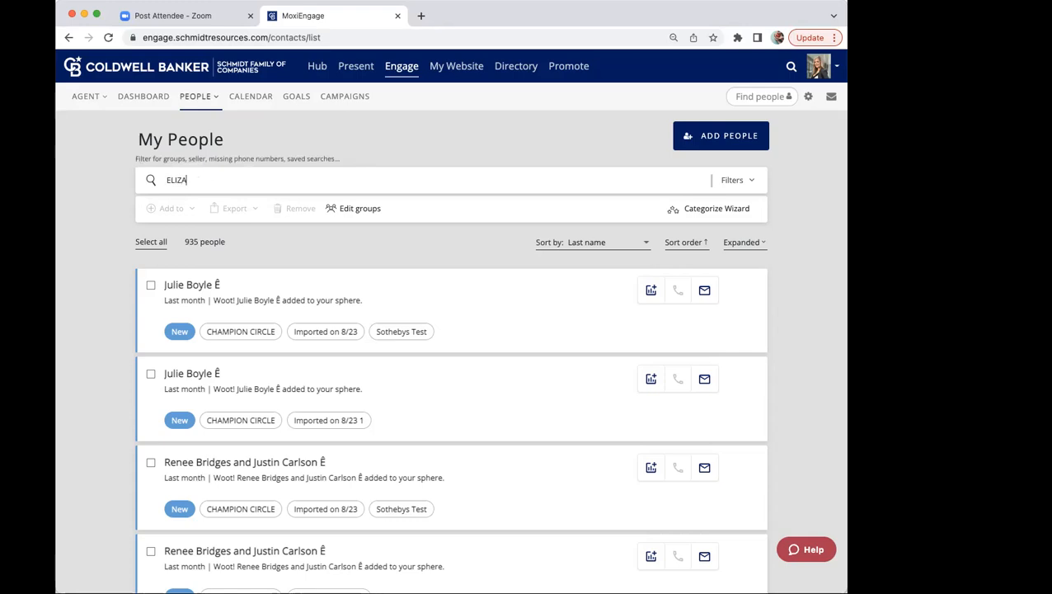
text(BETH)
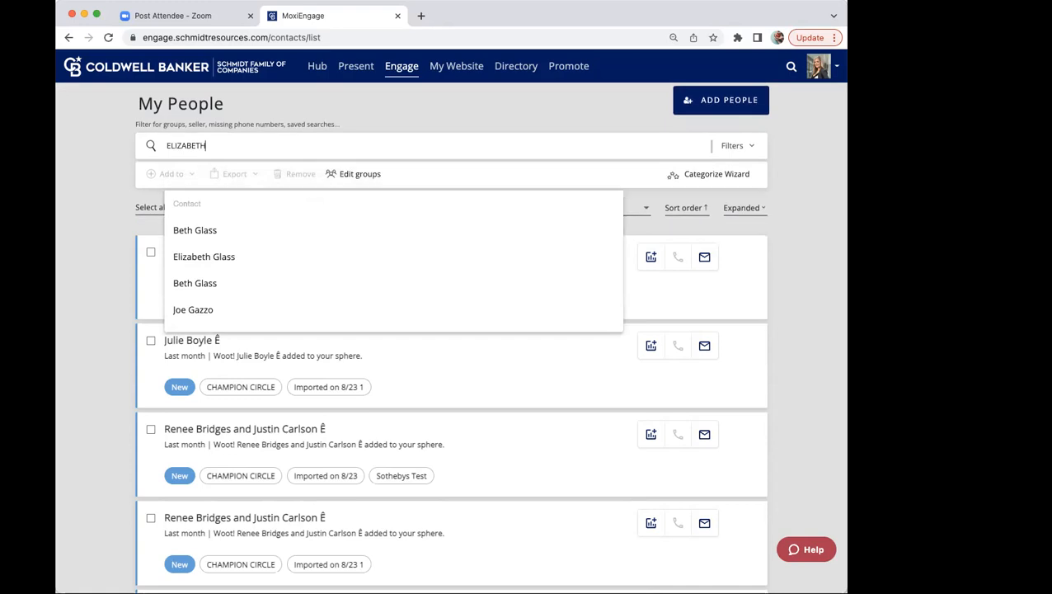
key(Return)
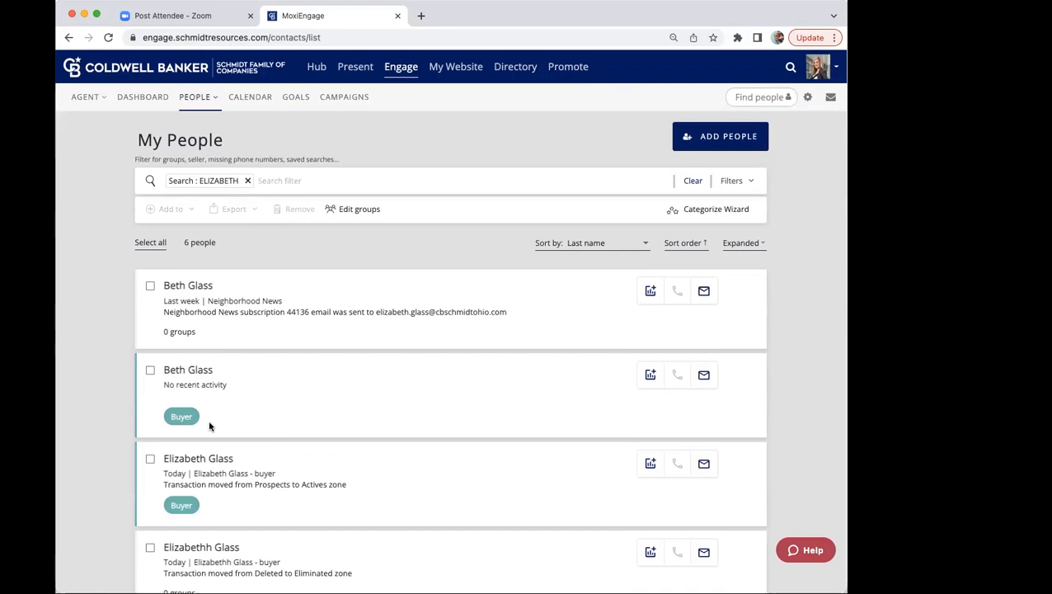
click(188, 458)
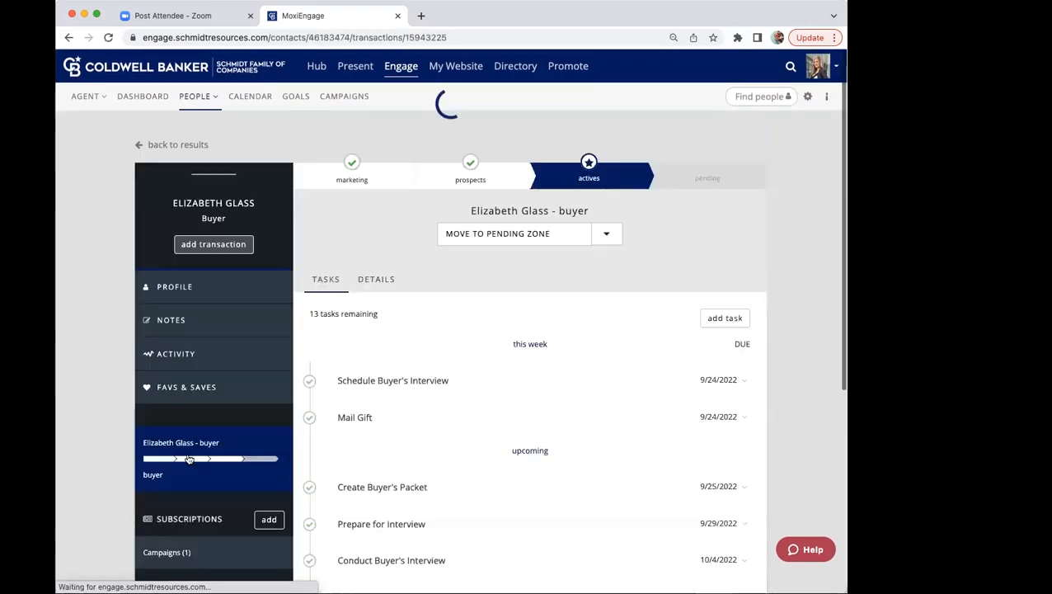
Step: Start an additional prospect transaction for this active buyer alongside the existing one
scroll(187, 442, down, 5)
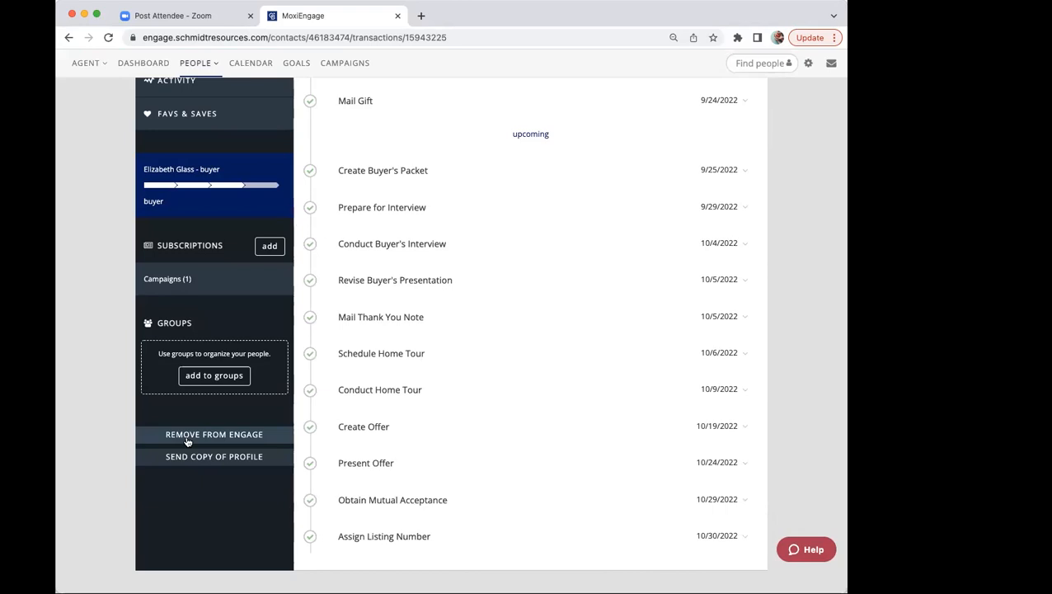
scroll(187, 442, up, 5)
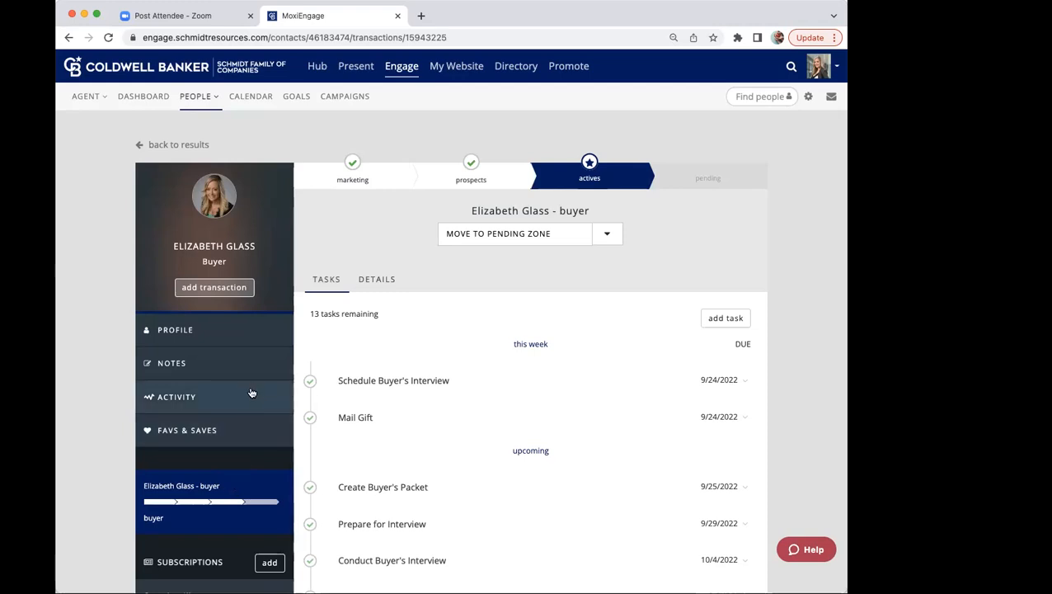
click(207, 287)
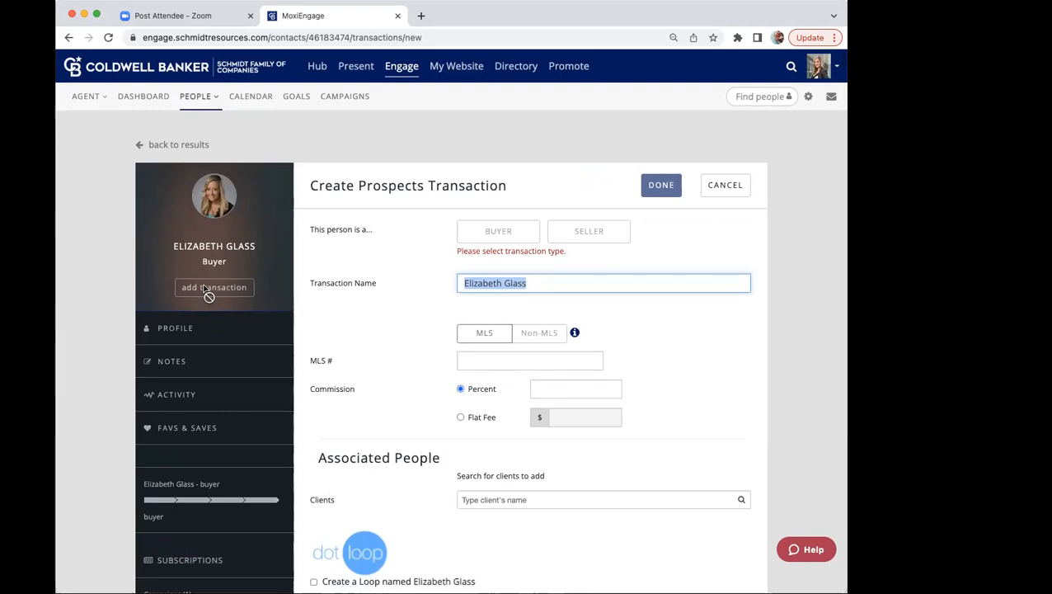
scroll(205, 290, down, 1)
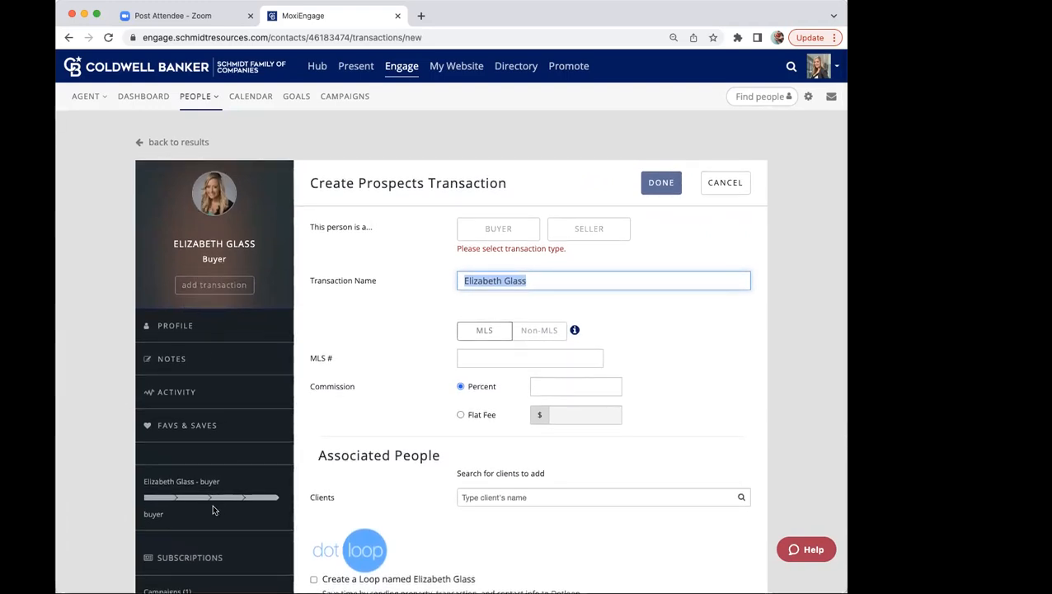
scroll(213, 510, up, 1)
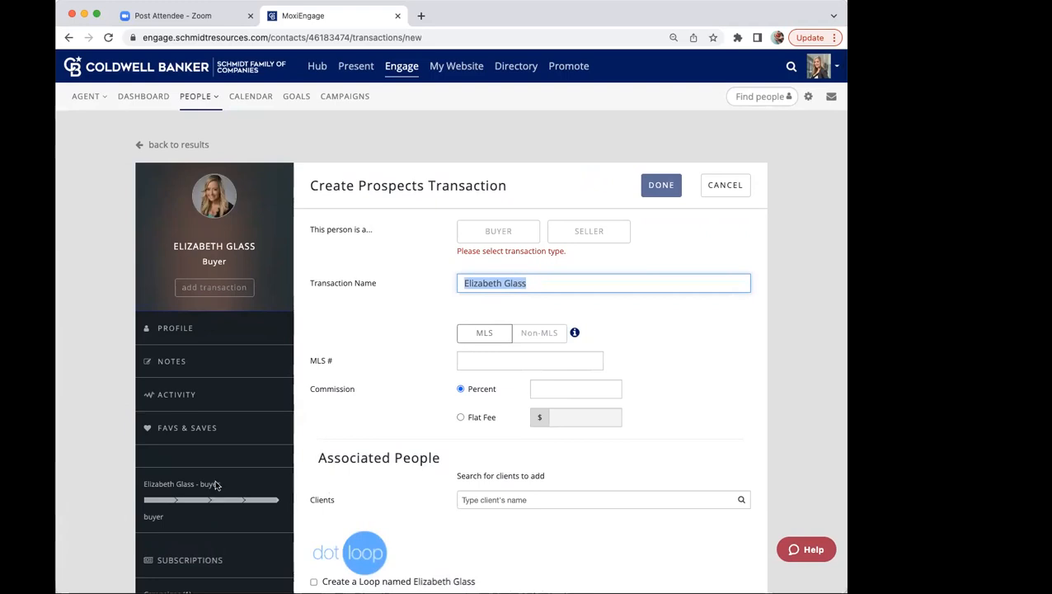
scroll(203, 493, down, 1)
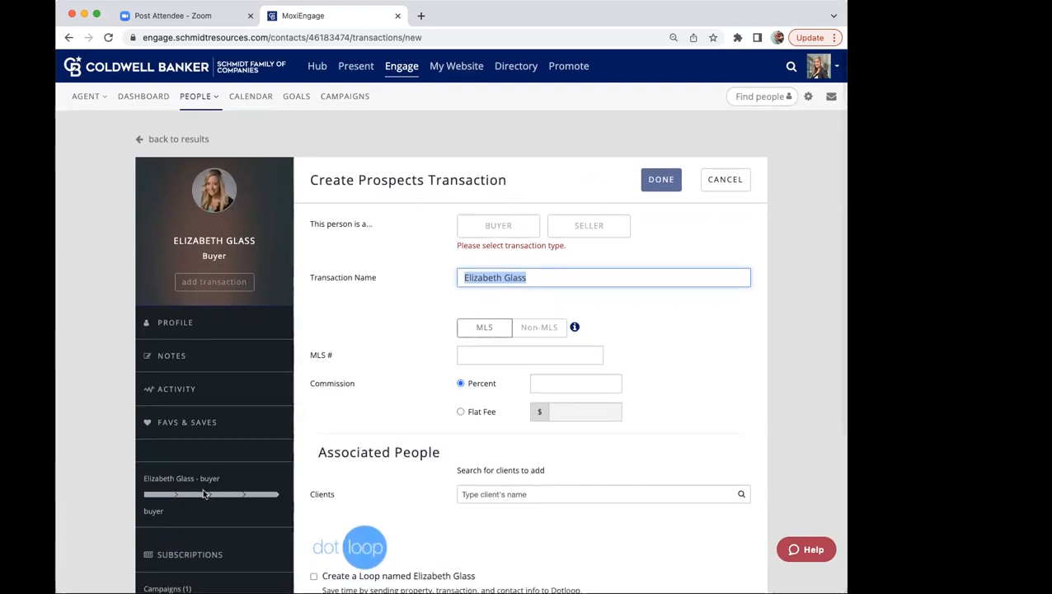
scroll(204, 493, up, 1)
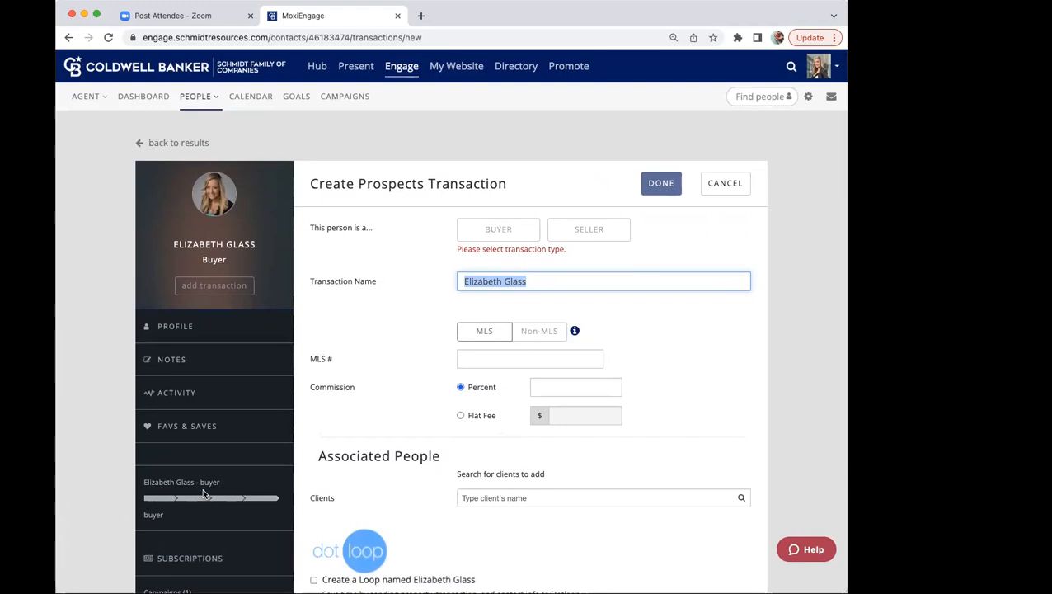
scroll(191, 429, up, 1)
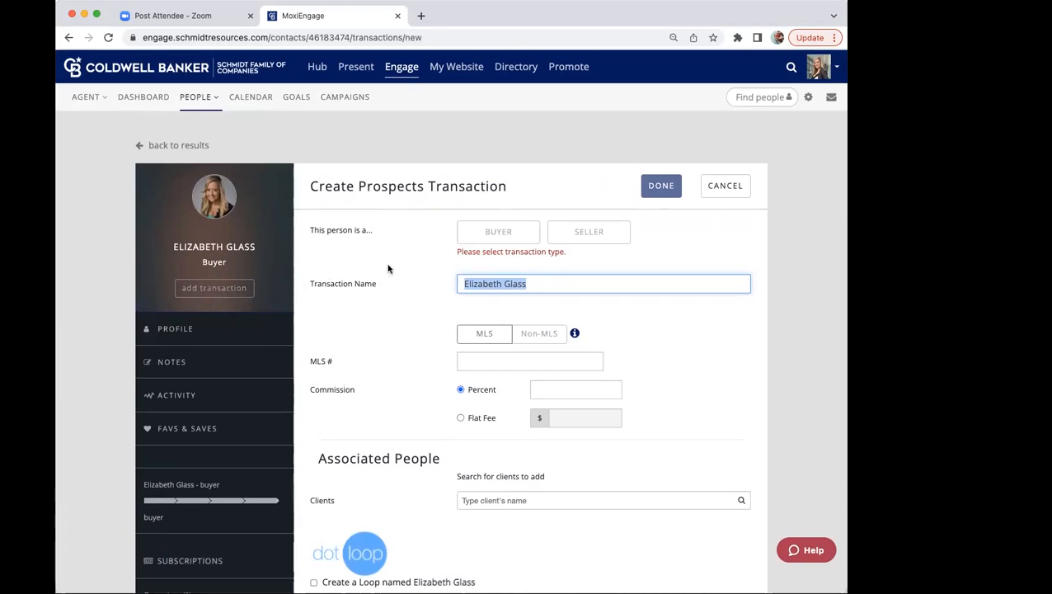
Step: Set the new prospect transaction's type to Buyer and review the form's remaining fields
click(496, 235)
scroll(473, 283, down, 1)
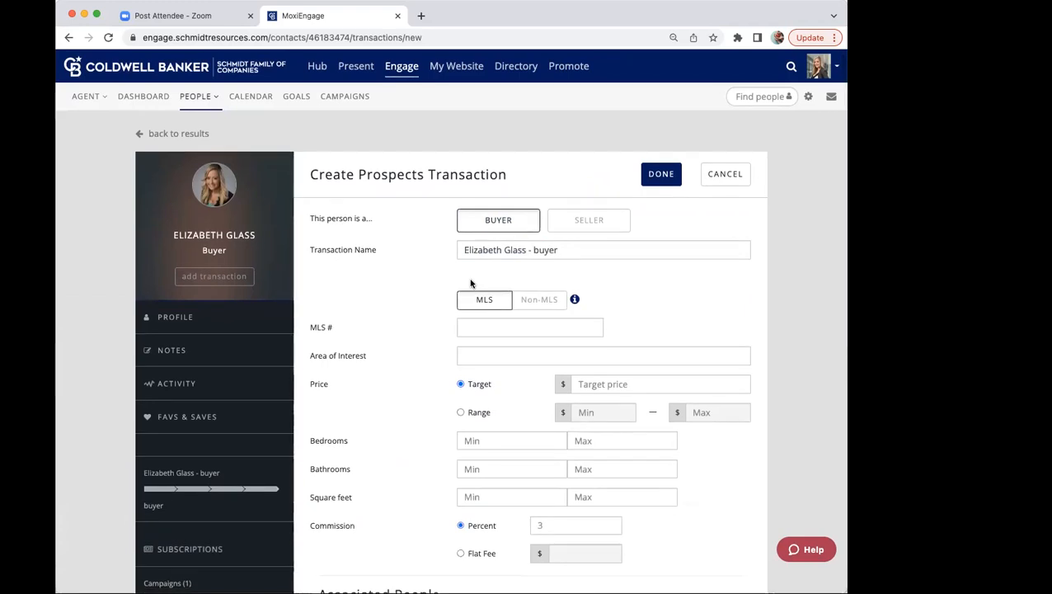
scroll(473, 283, down, 1)
scroll(471, 283, down, 5)
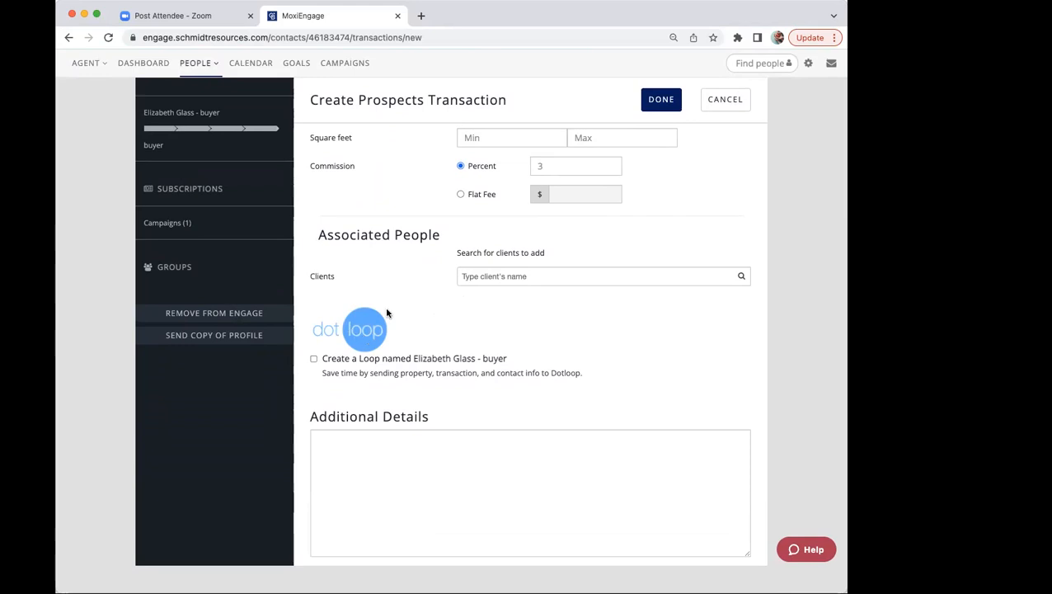
scroll(387, 312, up, 5)
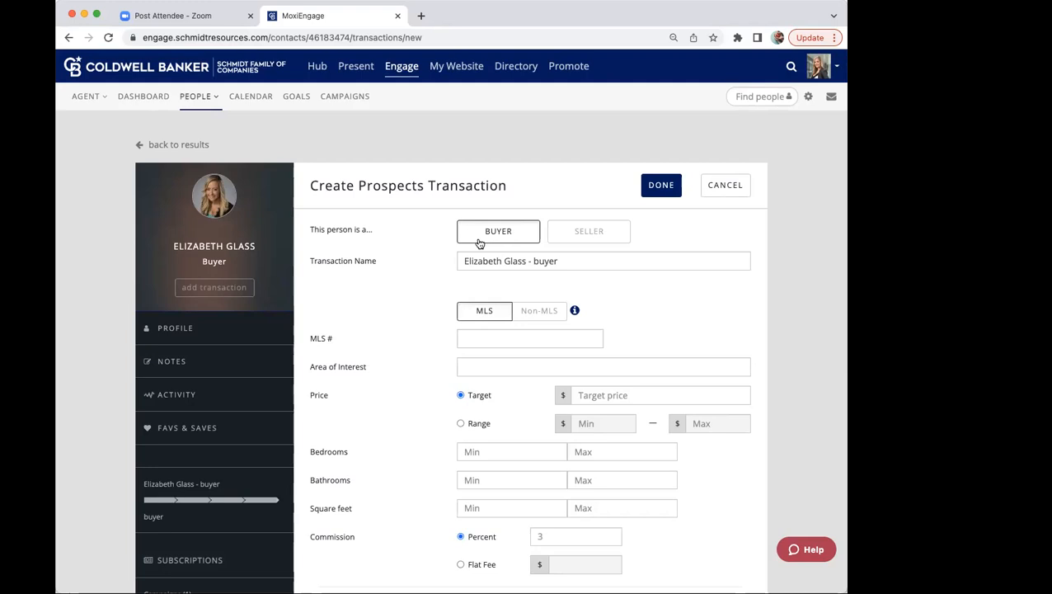
click(479, 243)
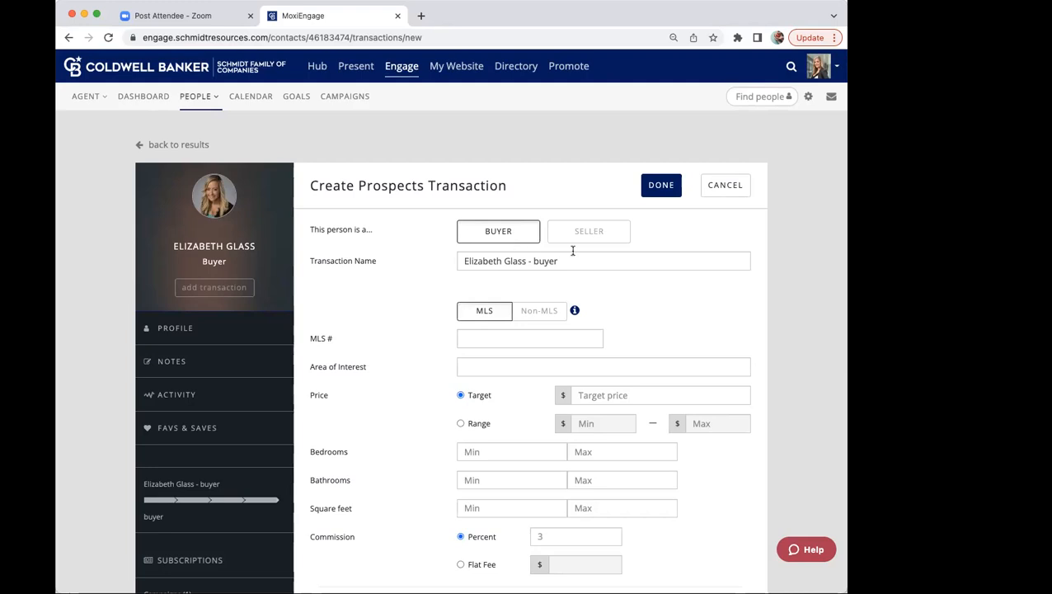